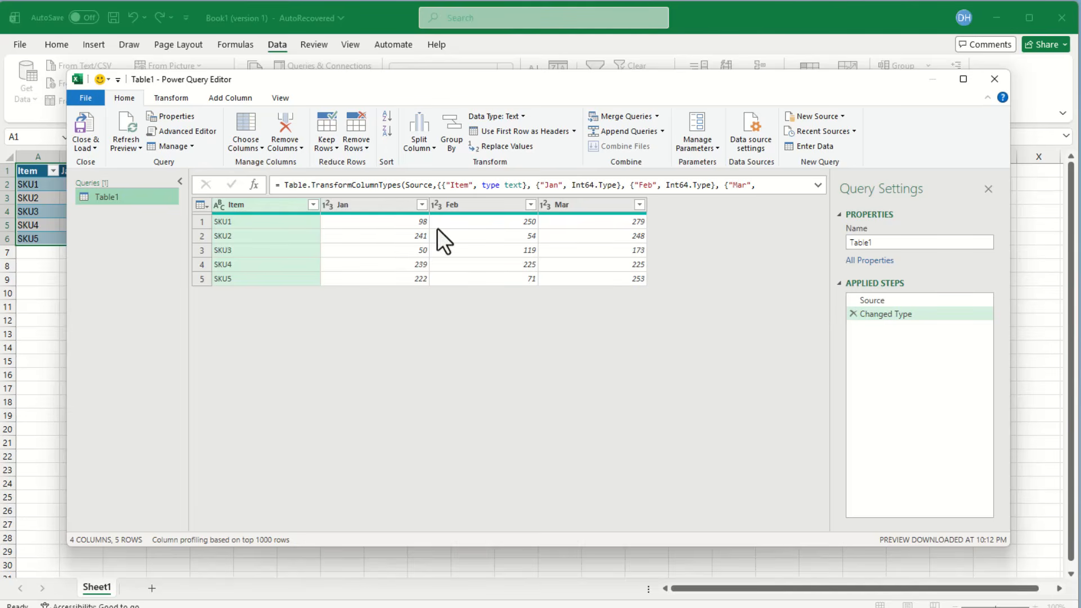
# Add a column that sums the Jan, Feb and Mar columns, and load the query result into the workbook
pyautogui.click(368, 205)
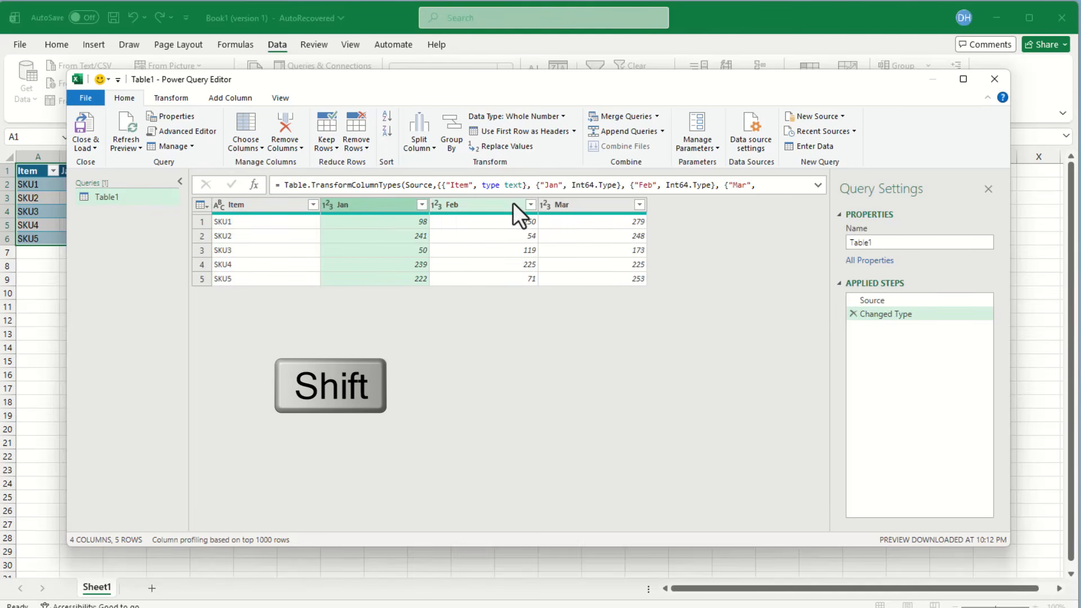
pyautogui.keyDown('shift'); pyautogui.click(593, 204); pyautogui.keyUp('shift')
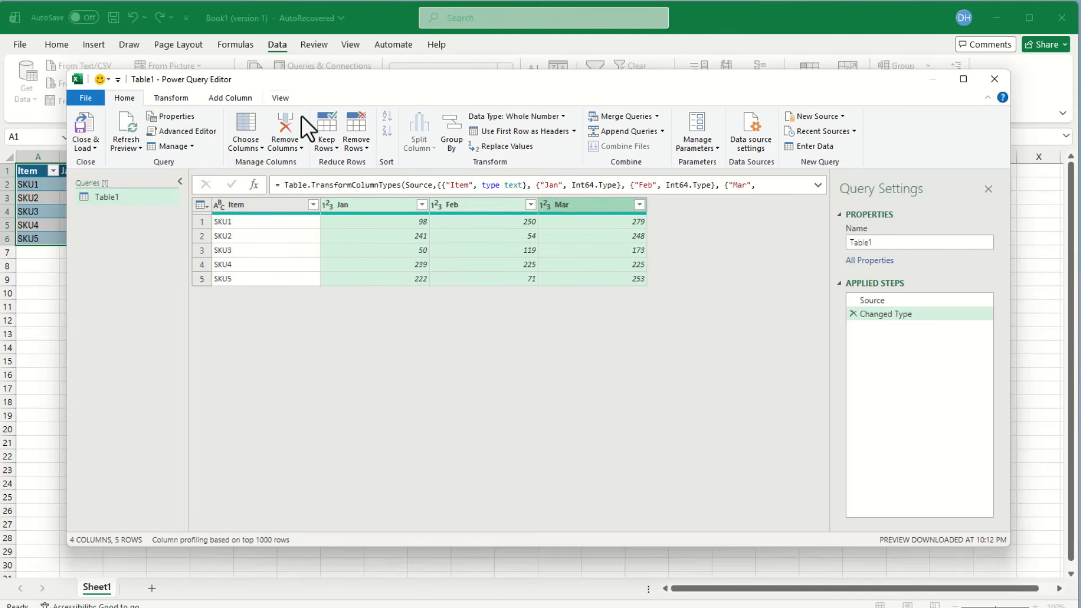
pyautogui.click(235, 99)
pyautogui.click(463, 141)
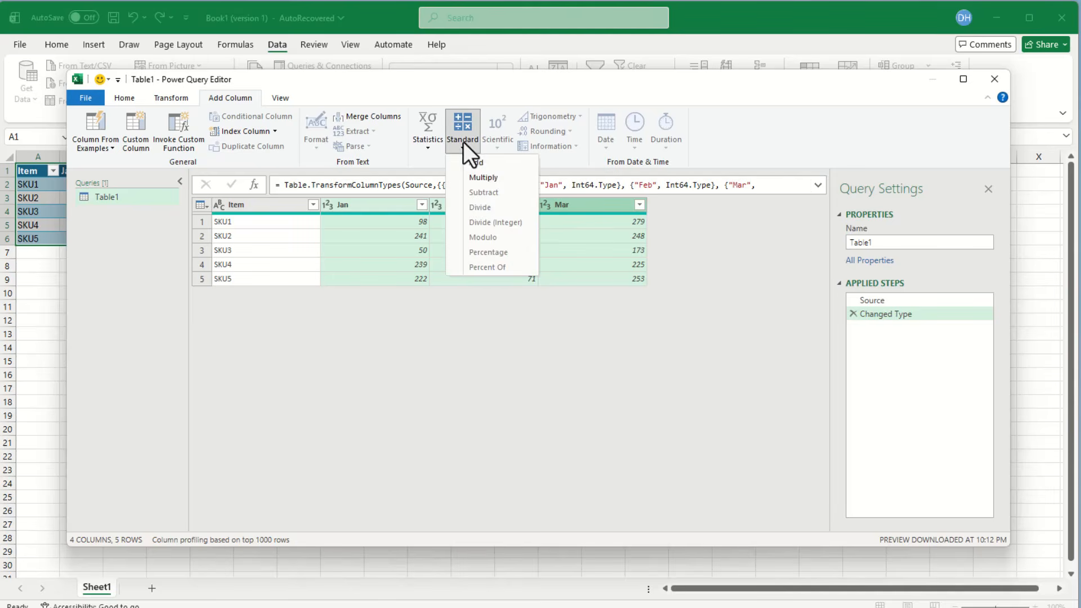
pyautogui.click(479, 163)
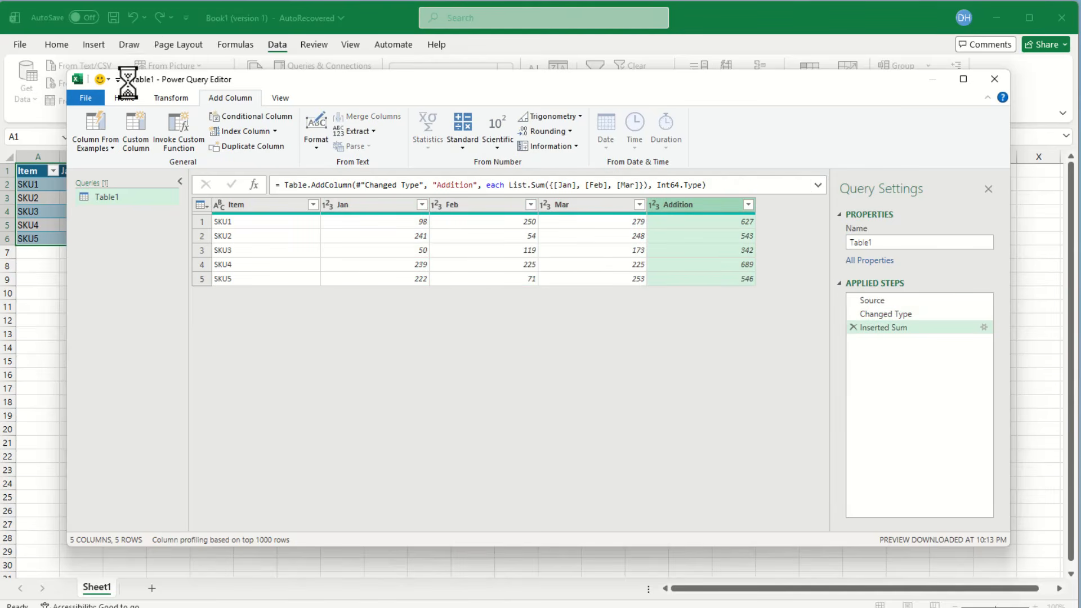
pyautogui.click(116, 101)
pyautogui.click(86, 132)
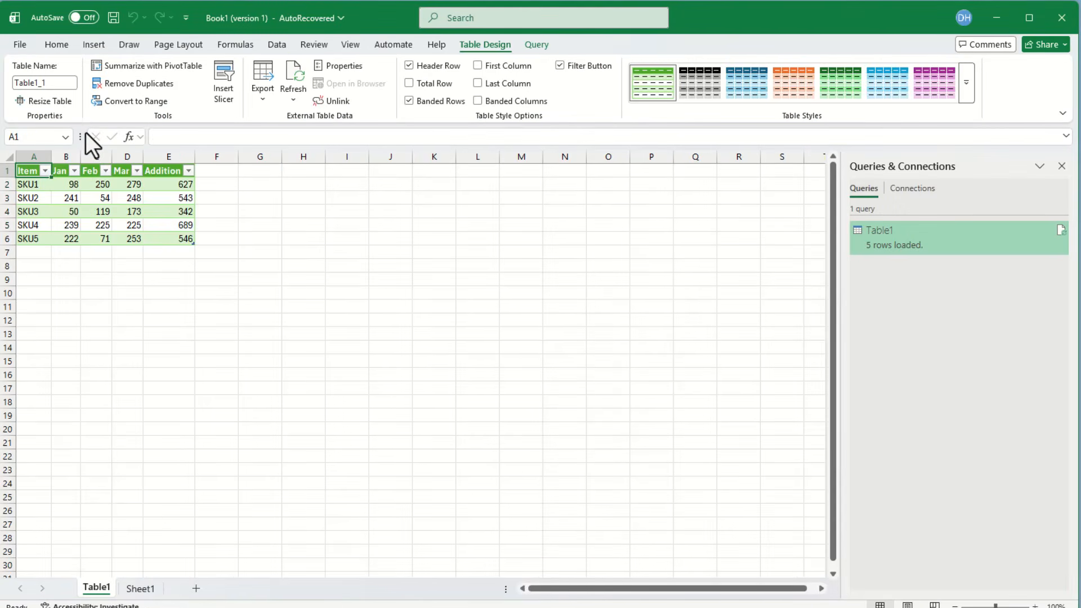
# Add a Jun column to the source table on Sheet1 with 1000 in every SKU row
pyautogui.click(137, 591)
pyautogui.click(217, 170)
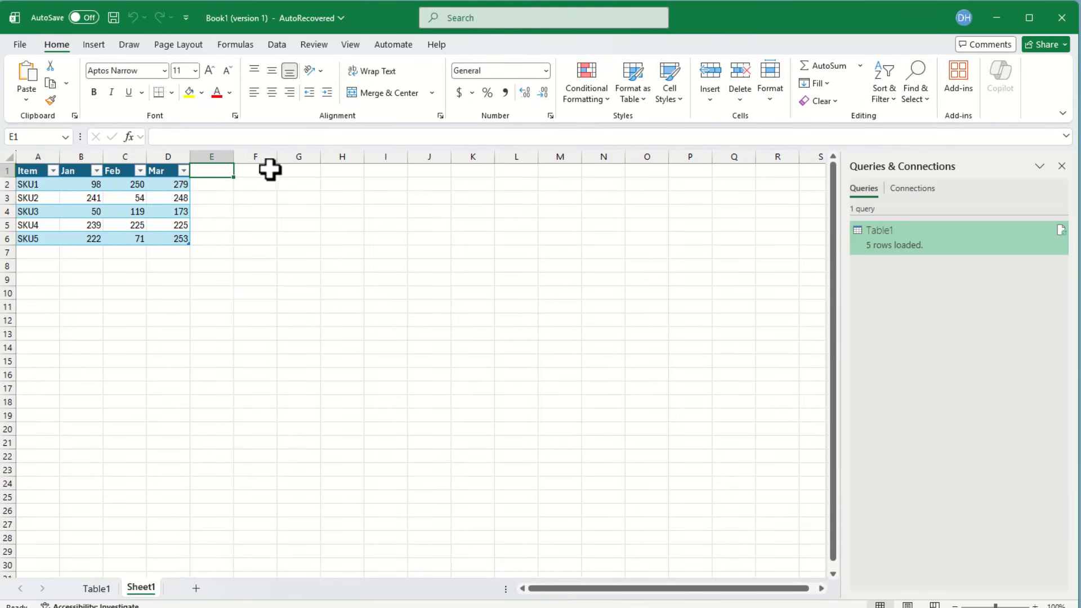
pyautogui.write('Jun')
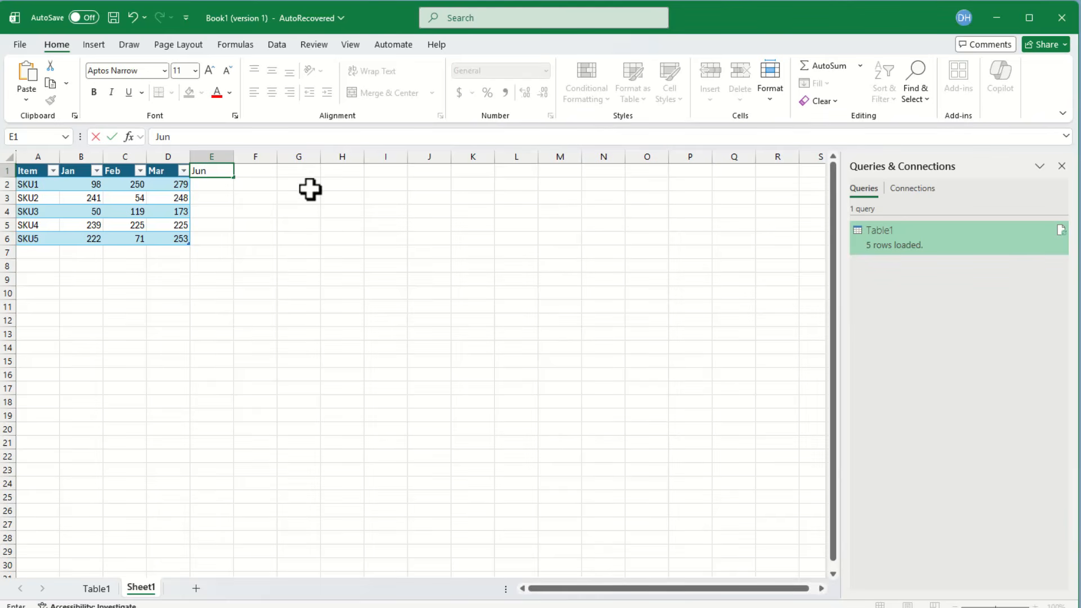
pyautogui.moveTo(212, 186); pyautogui.dragTo(220, 242)
pyautogui.write('100')
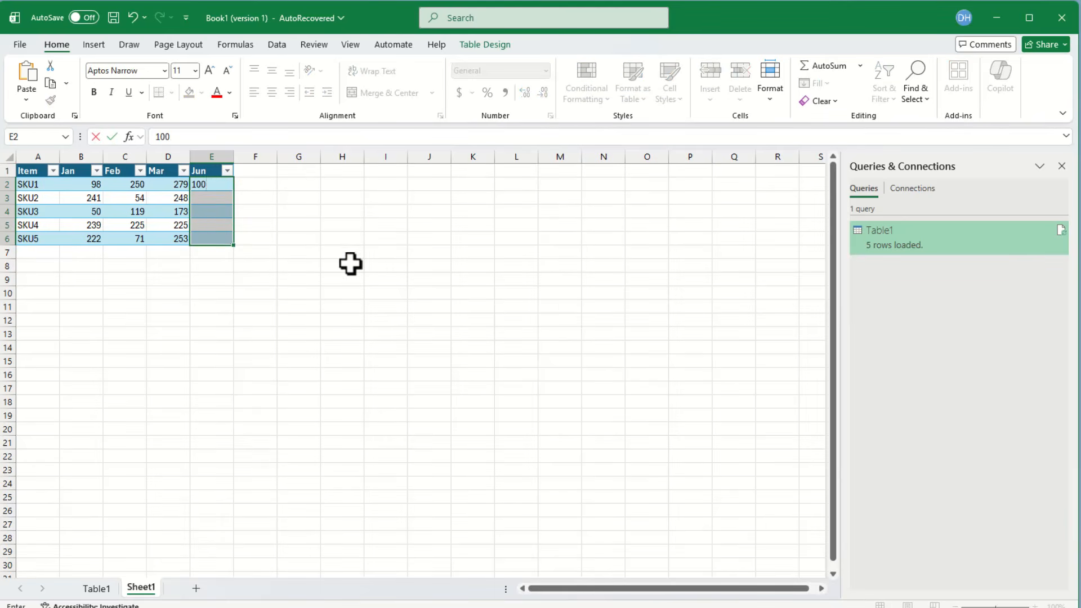
pyautogui.write('0')
pyautogui.hotkey('ctrl', 'Return')
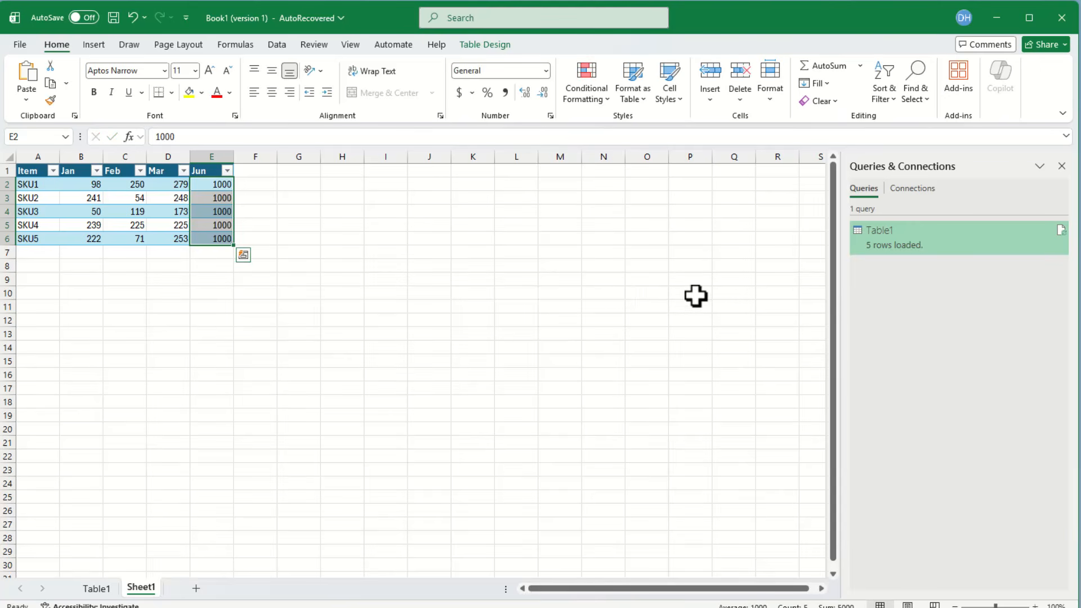
# Refresh the Table1 query and delete its Inserted Sum step in the Power Query Editor
pyautogui.rightClick(935, 230)
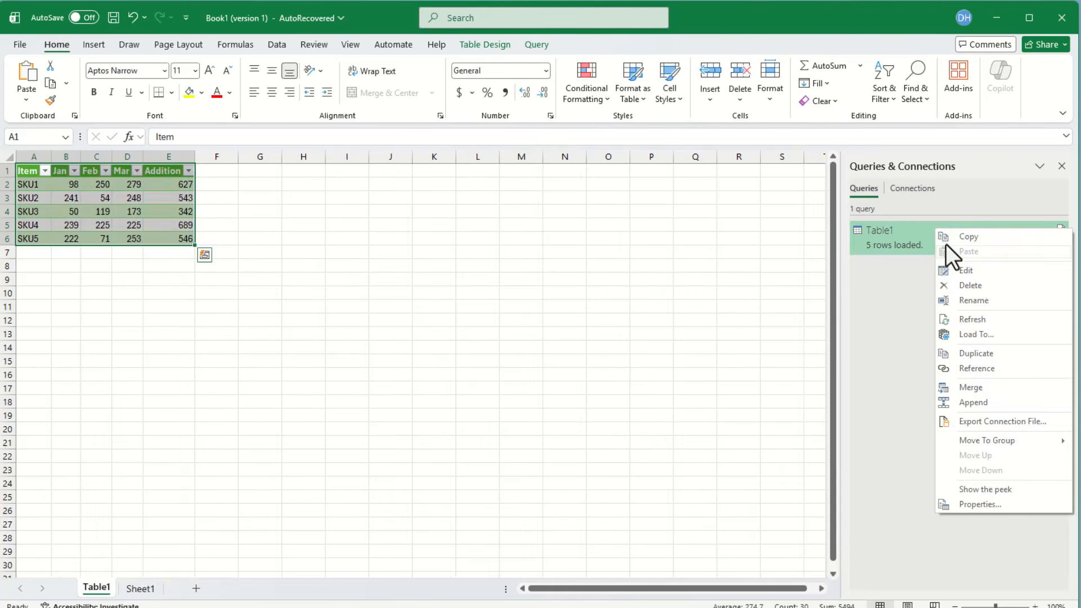
pyautogui.click(984, 324)
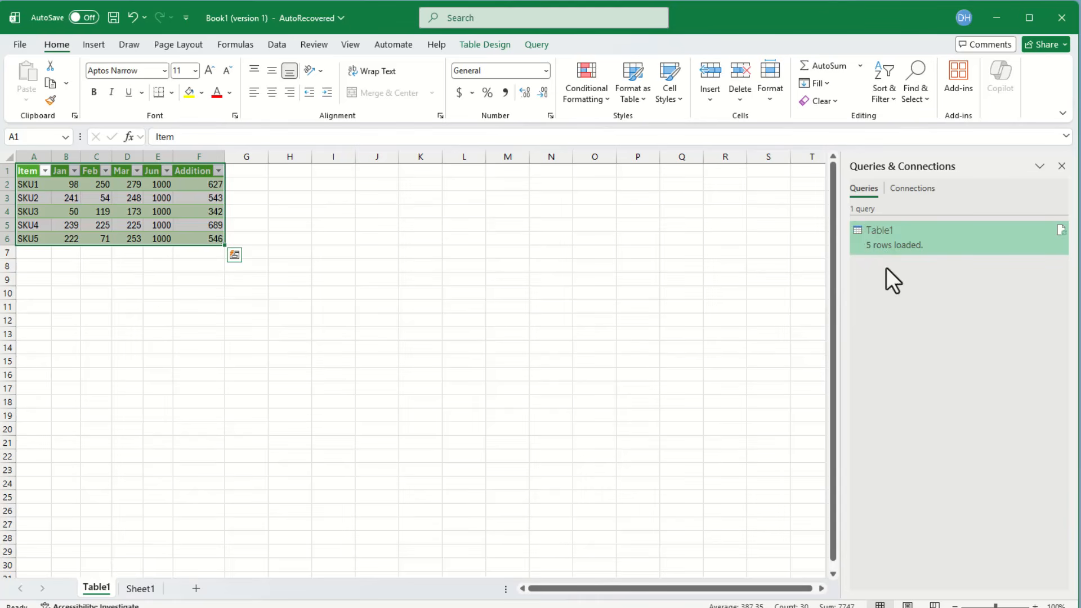
pyautogui.doubleClick(949, 246)
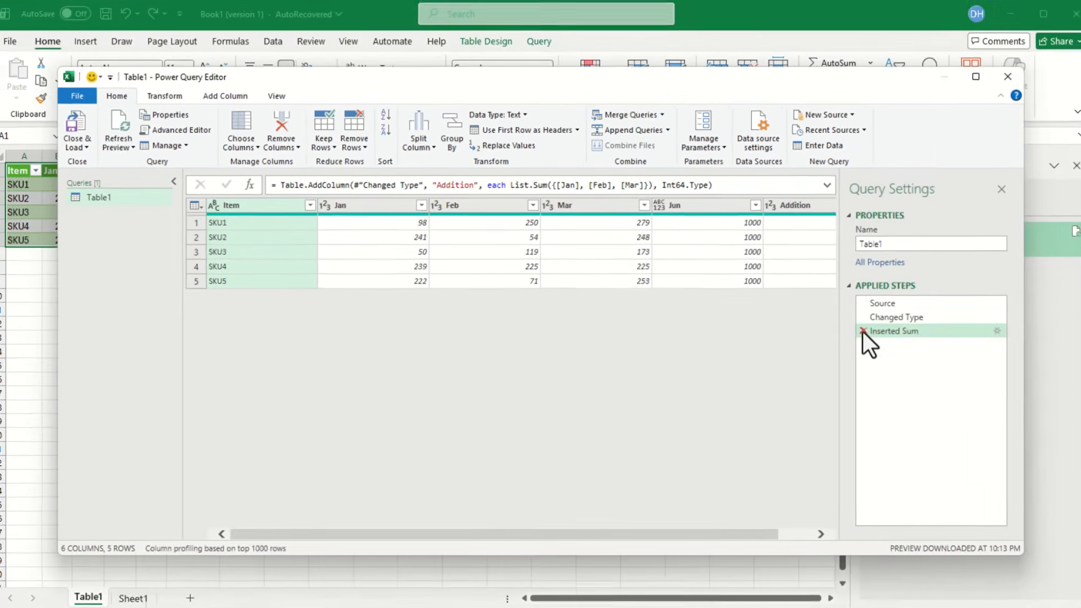
pyautogui.click(852, 328)
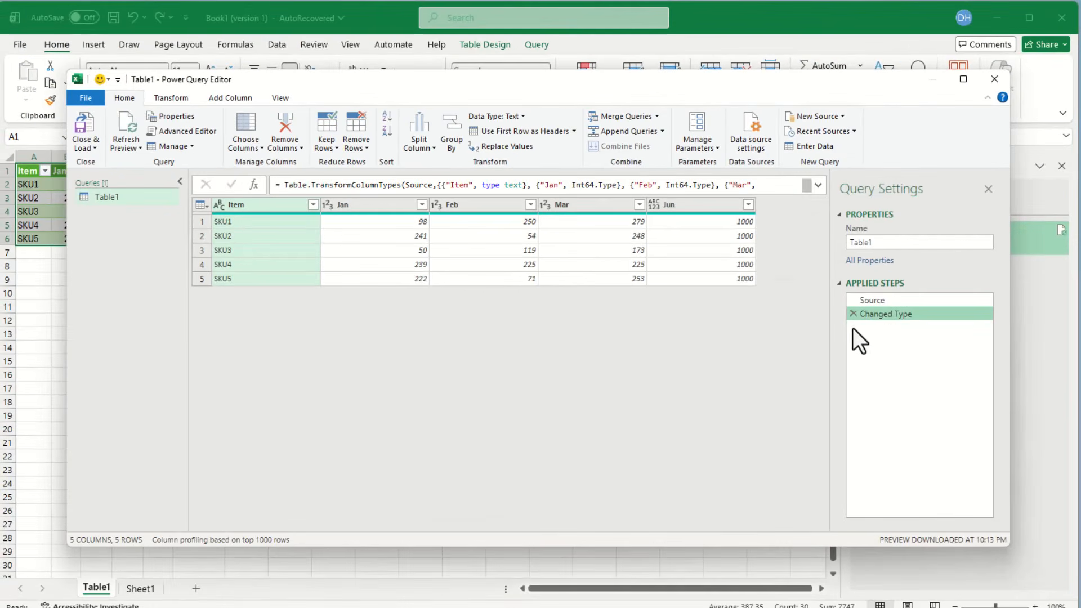
# Add a custom column with the formula Record.ToList(_) and preview the list in its first row
pyautogui.click(216, 95)
pyautogui.click(133, 127)
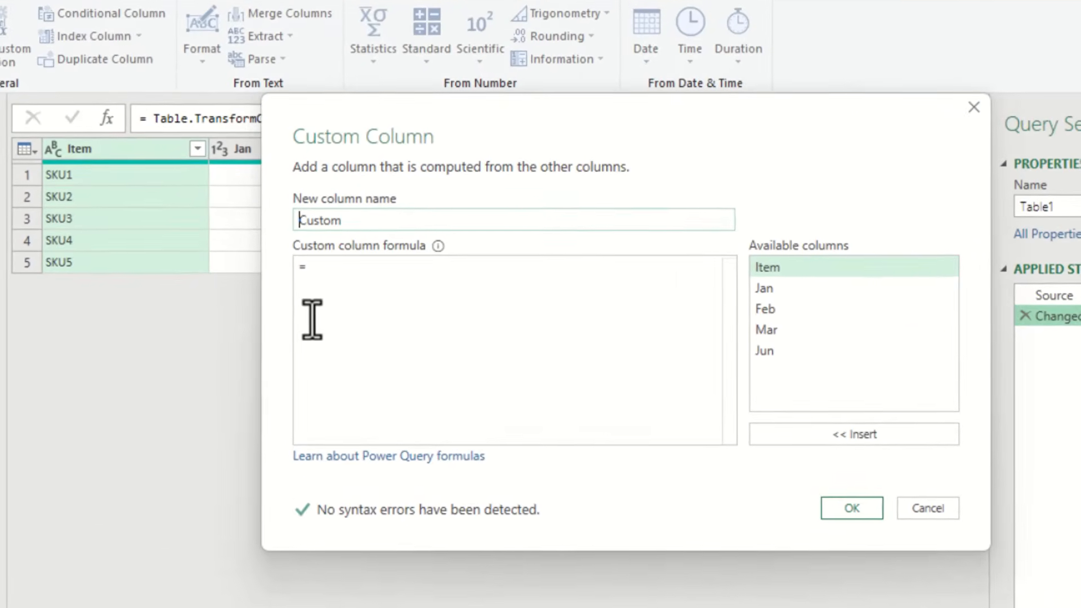
pyautogui.click(388, 316)
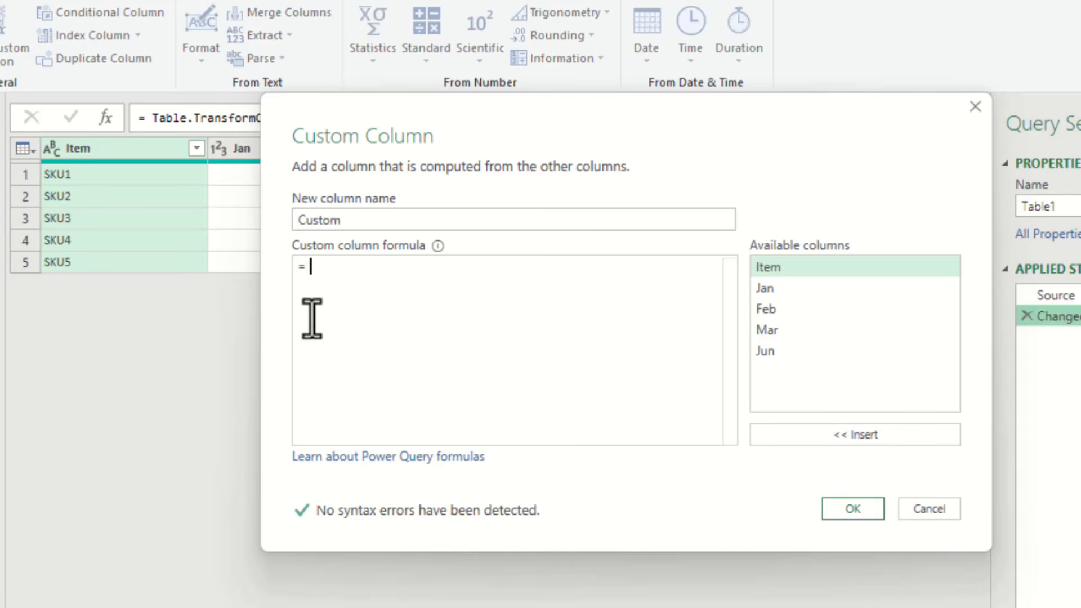
pyautogui.write('Re')
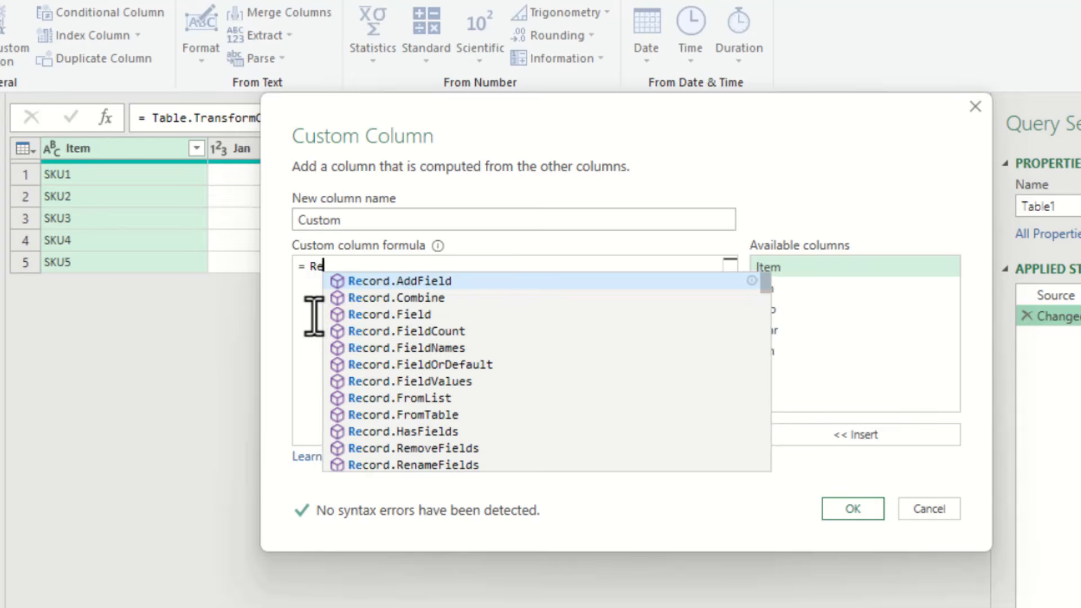
pyautogui.write('cord')
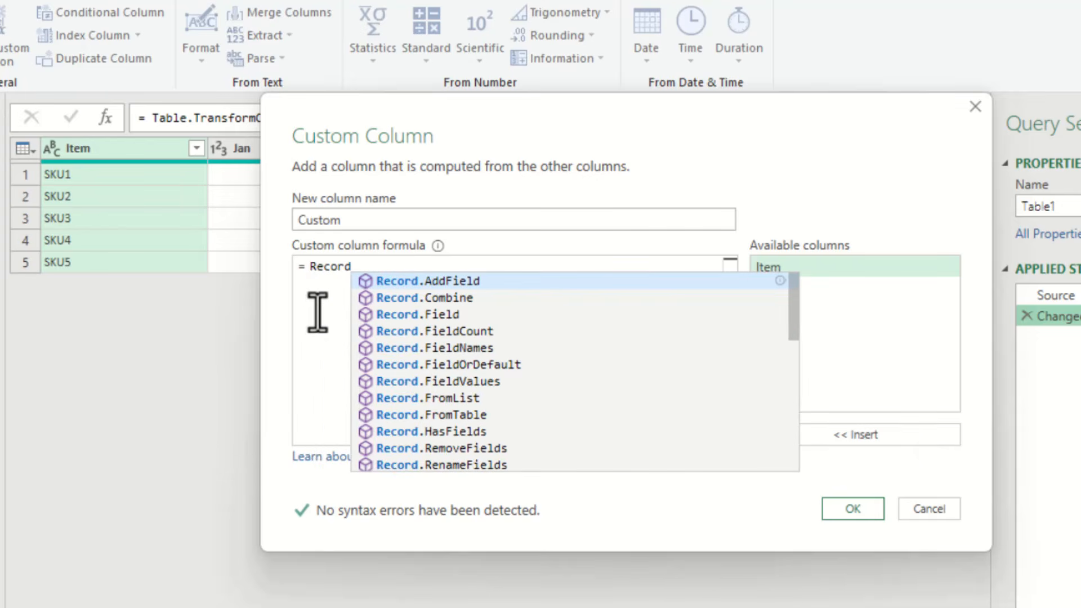
pyautogui.write('.ToL')
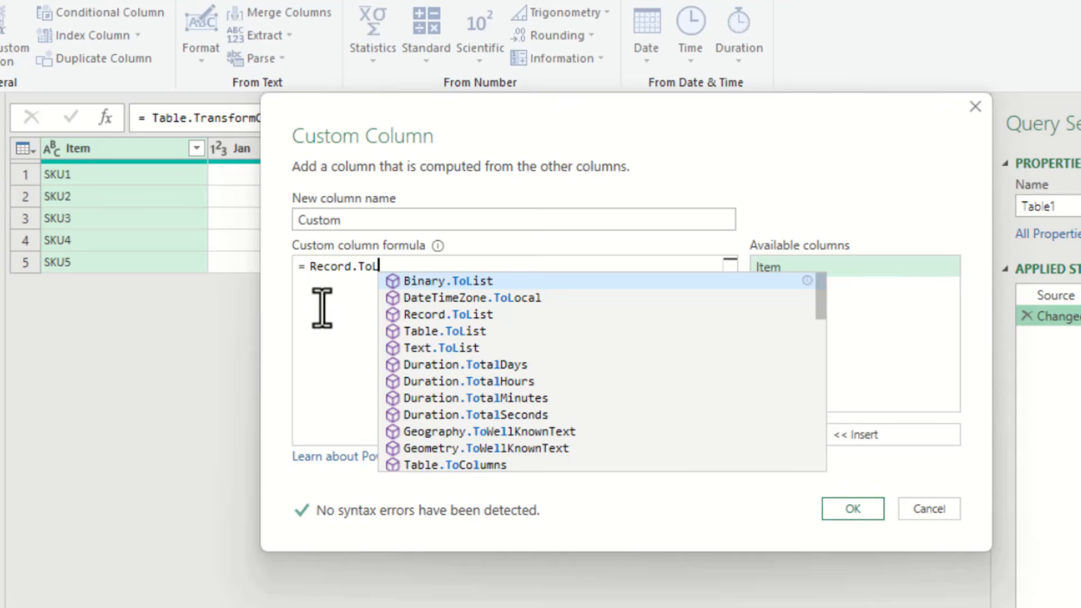
pyautogui.write('isrt')
pyautogui.press('BackSpace')
pyautogui.press('BackSpace')
pyautogui.write('t')
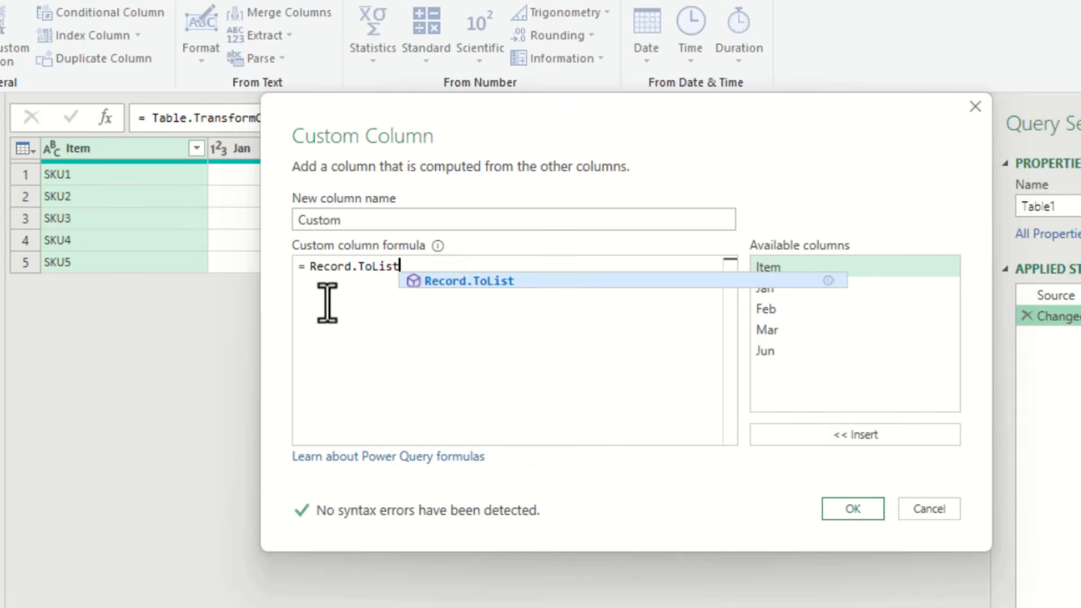
pyautogui.write('(')
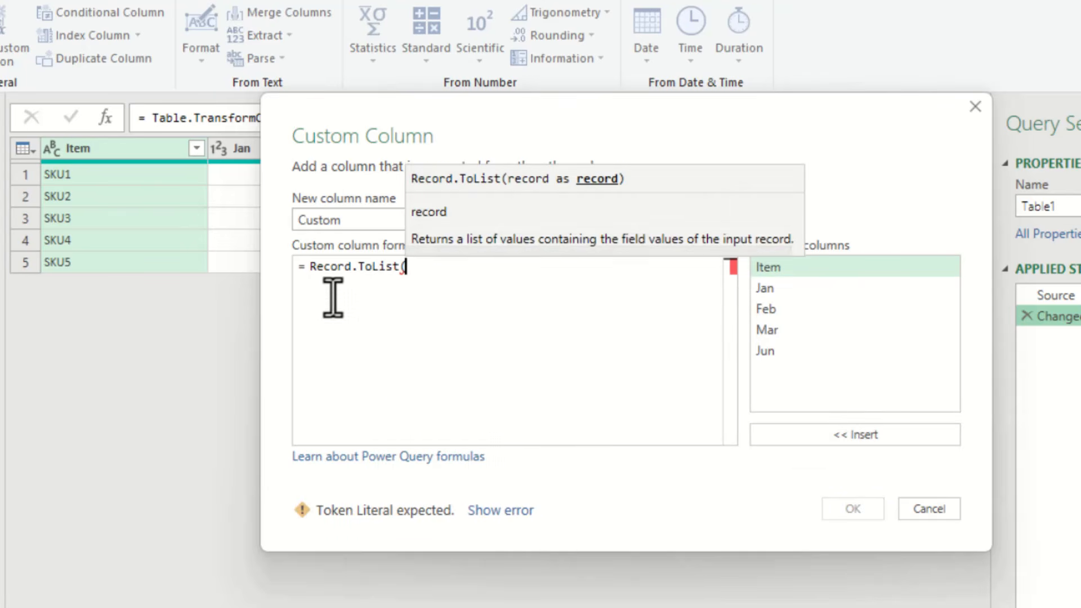
pyautogui.write('_)')
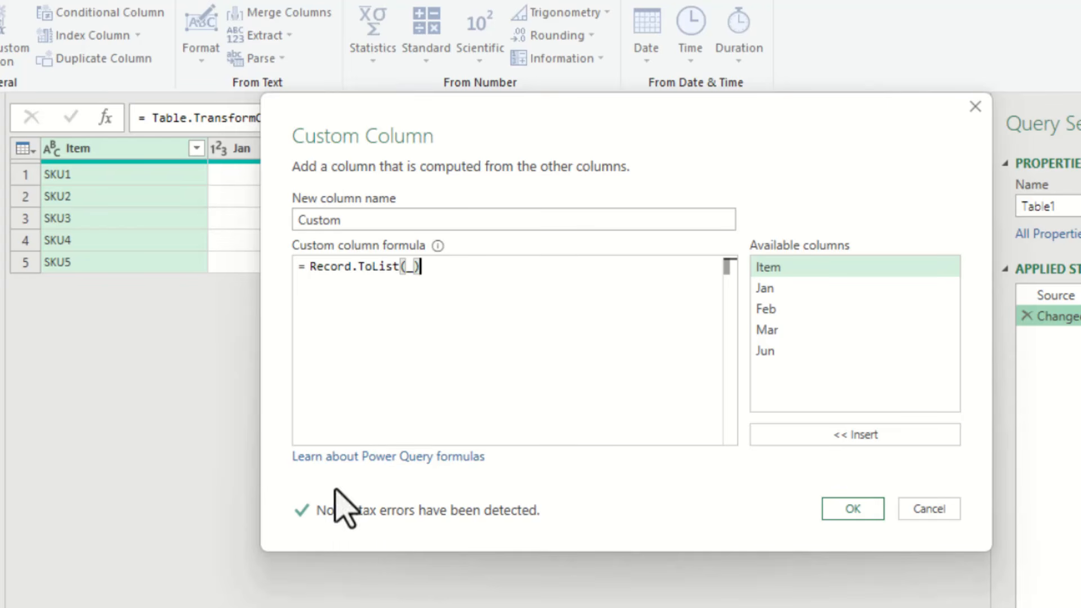
pyautogui.click(849, 510)
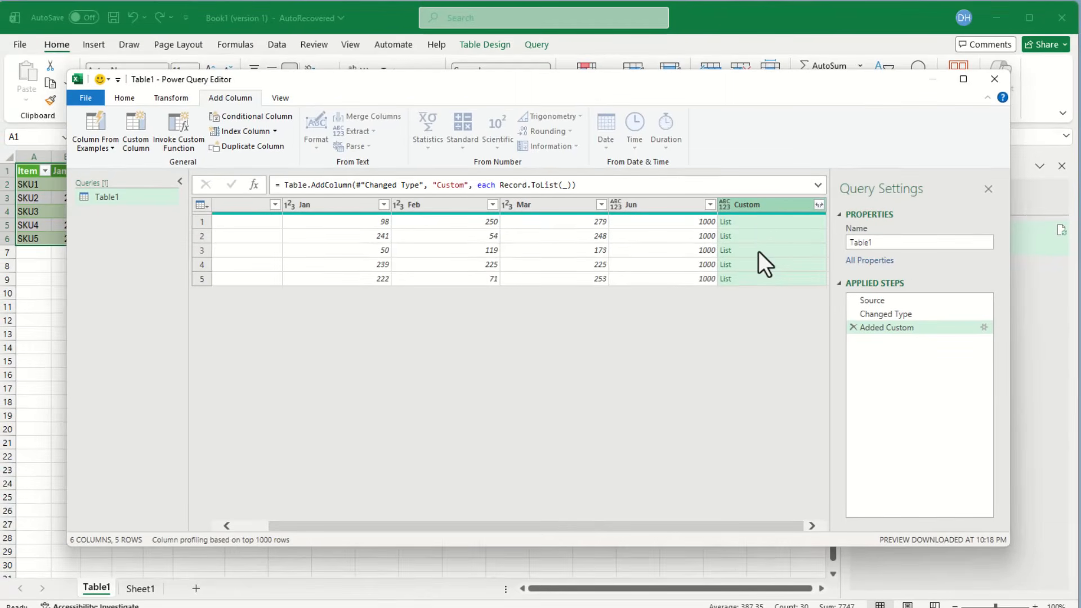
pyautogui.click(759, 222)
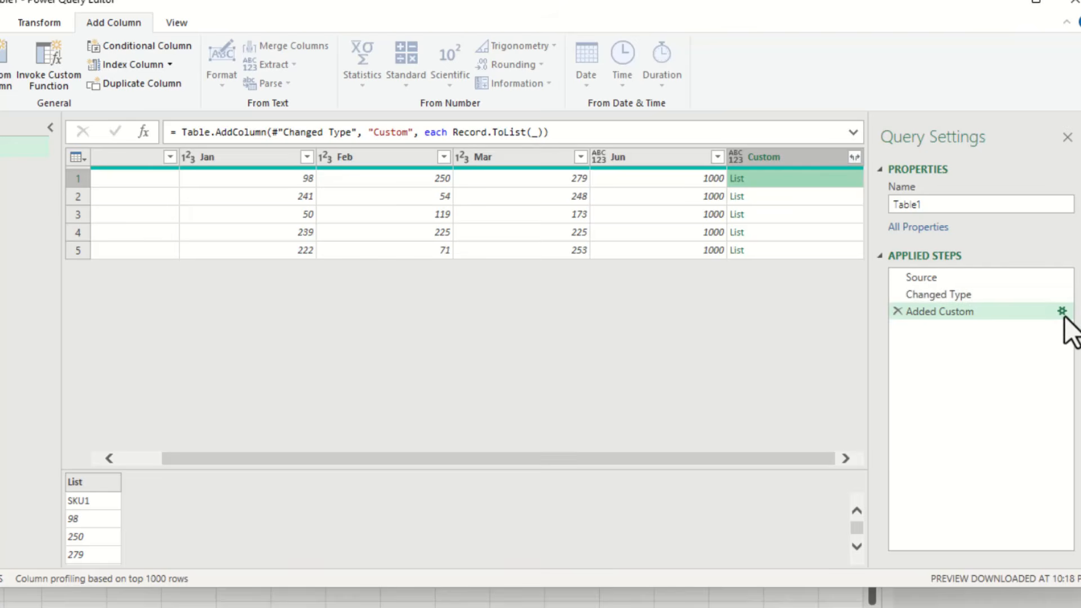
# Change the custom column formula to List.Skip(Record.ToList(_),1) and preview the lists in the first two rows
pyautogui.click(1062, 310)
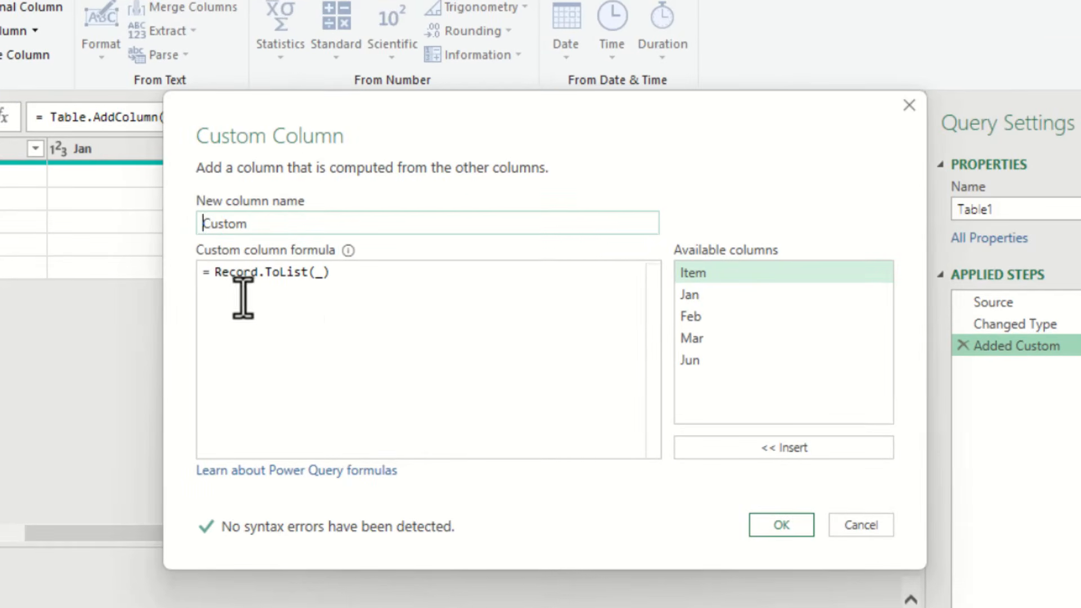
pyautogui.click(216, 272)
pyautogui.write('List.Ski')
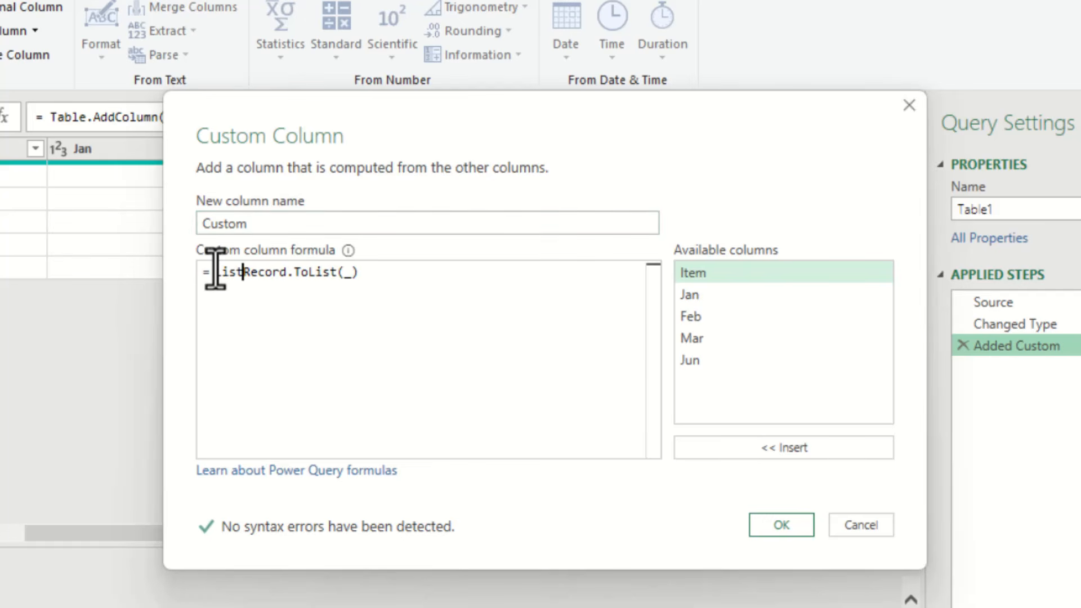
pyautogui.write('p')
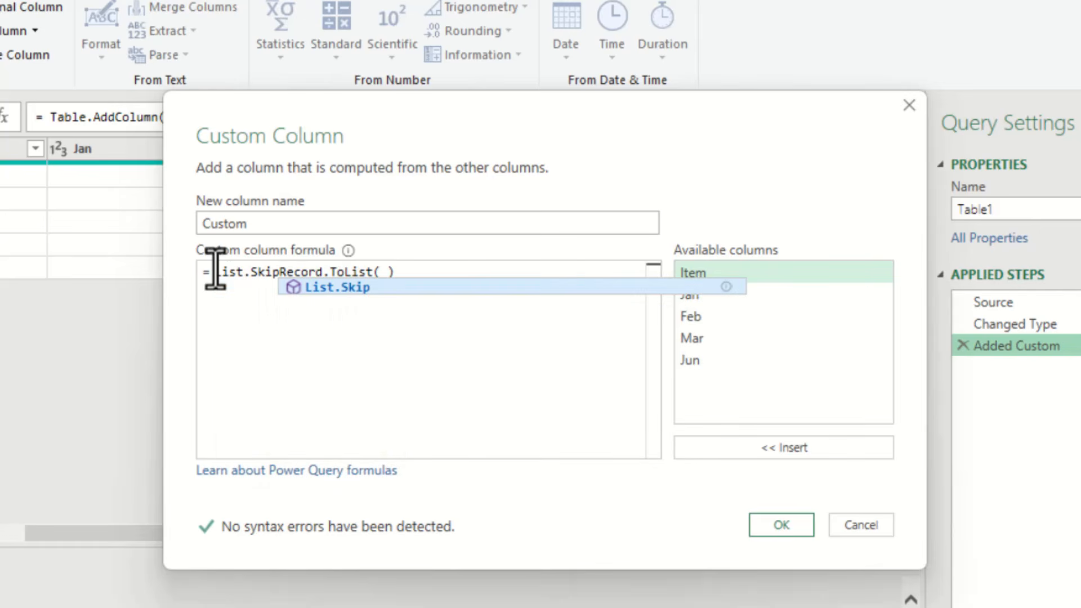
pyautogui.write('(')
pyautogui.click(440, 277)
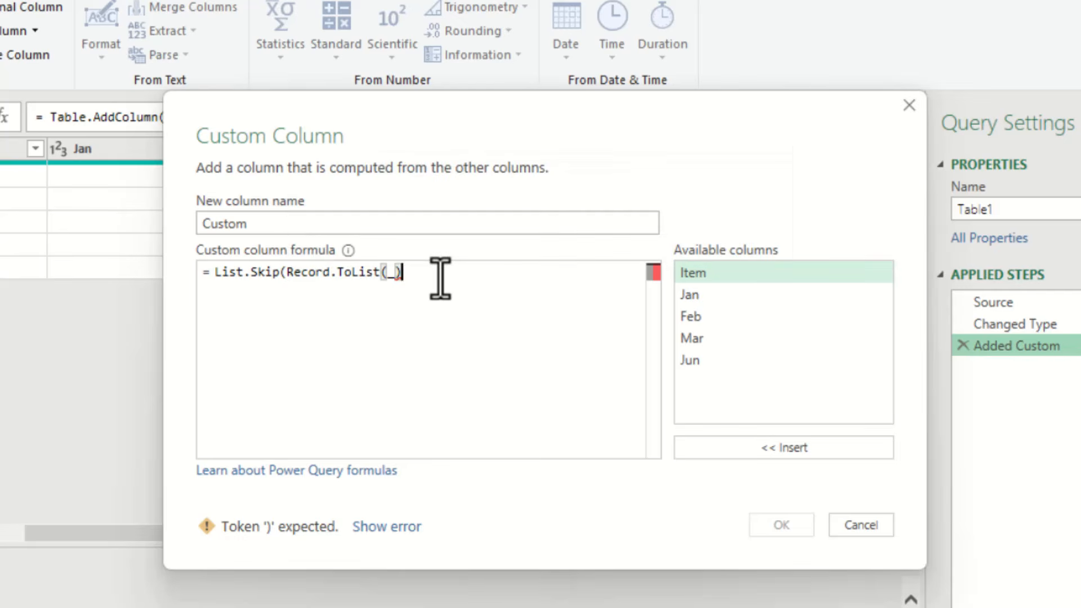
pyautogui.write(',1')
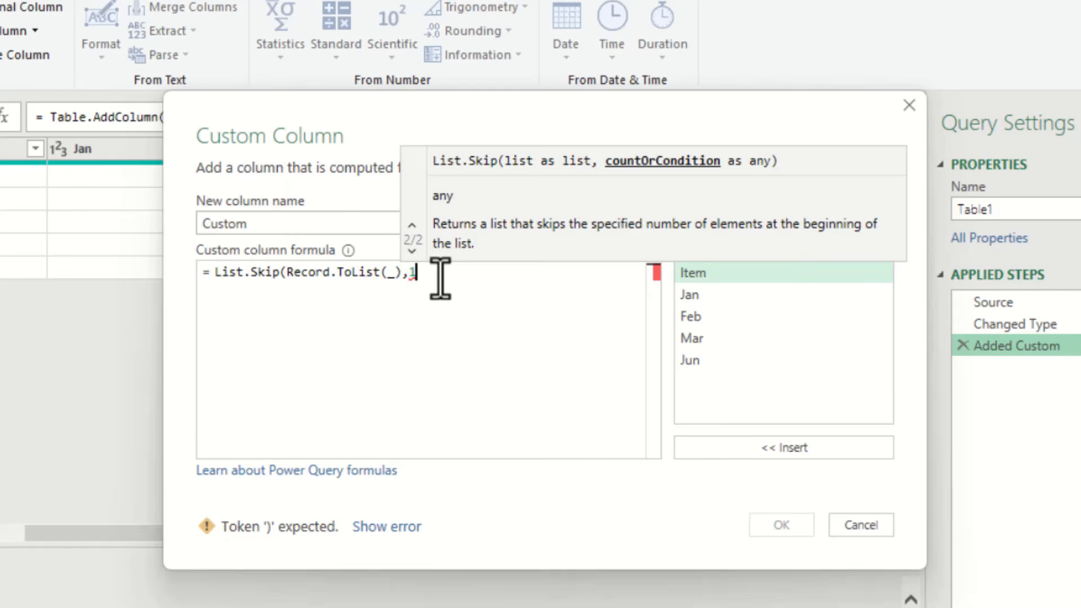
pyautogui.write(')')
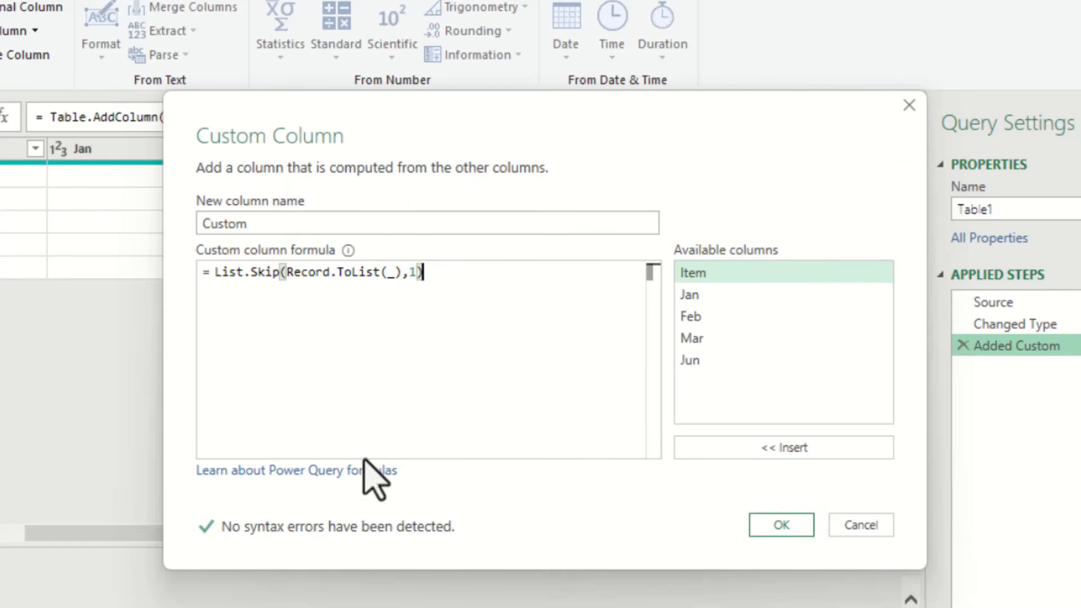
pyautogui.click(772, 526)
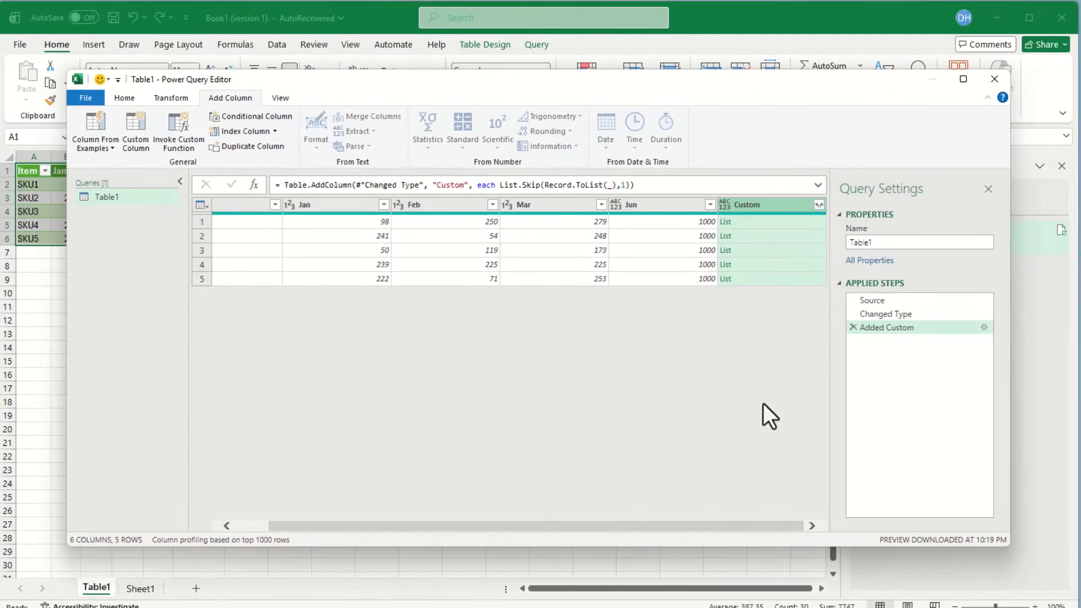
pyautogui.click(767, 222)
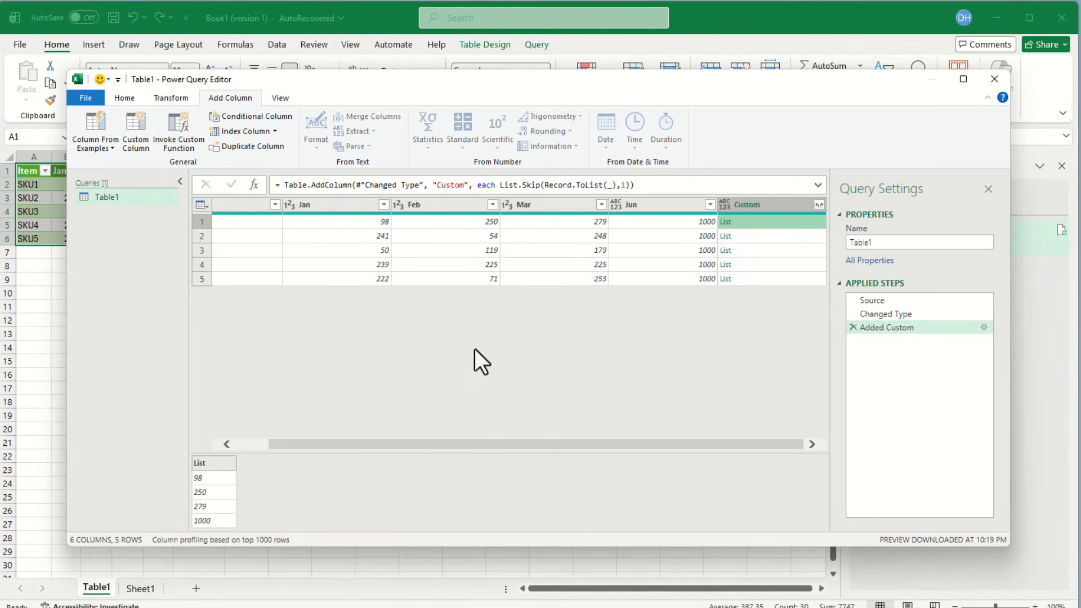
pyautogui.click(743, 236)
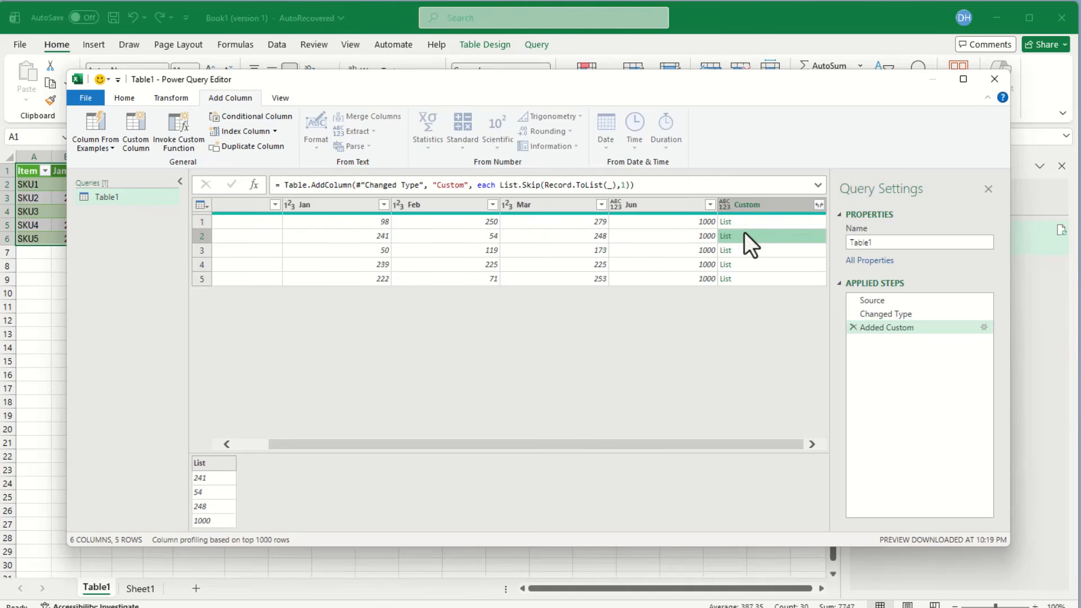
pyautogui.click(781, 220)
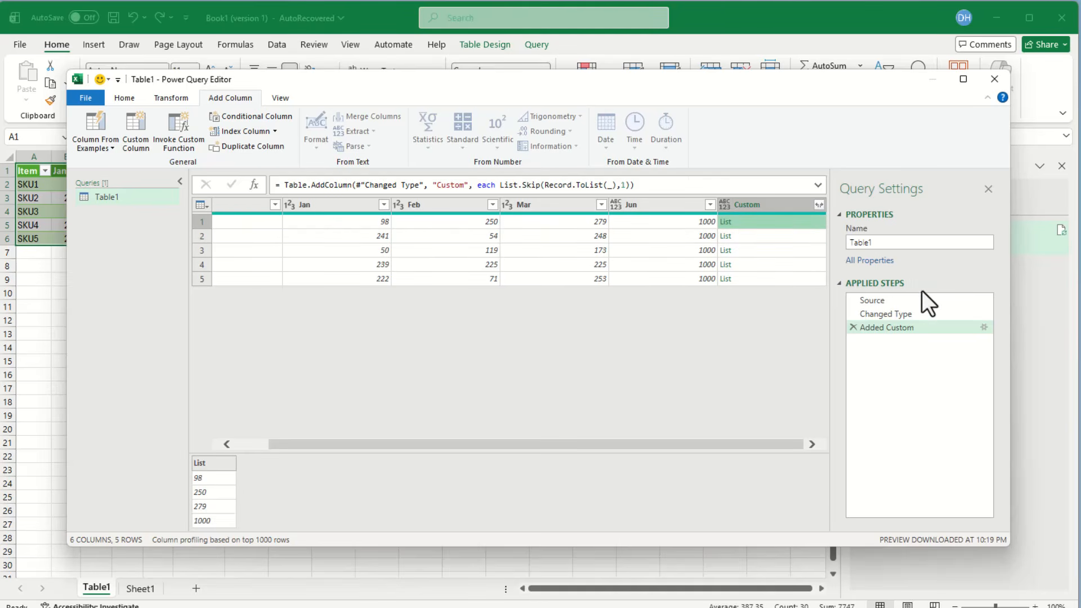
# Change the custom column formula to List.Sum(List.Skip(Record.ToList(_),1))
pyautogui.click(978, 328)
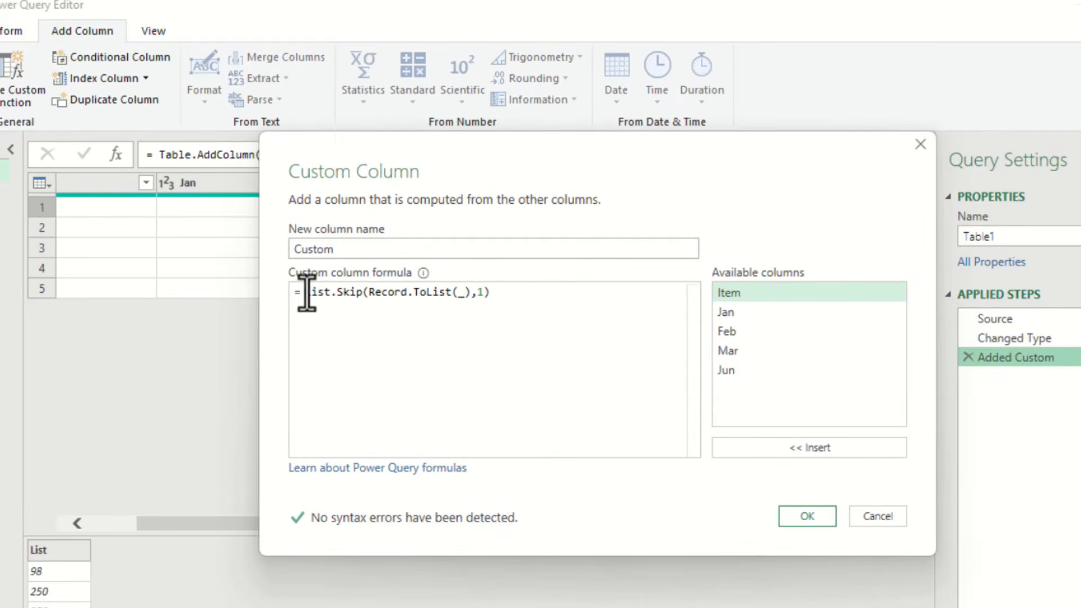
pyautogui.click(309, 292)
pyautogui.write('List.Sum')
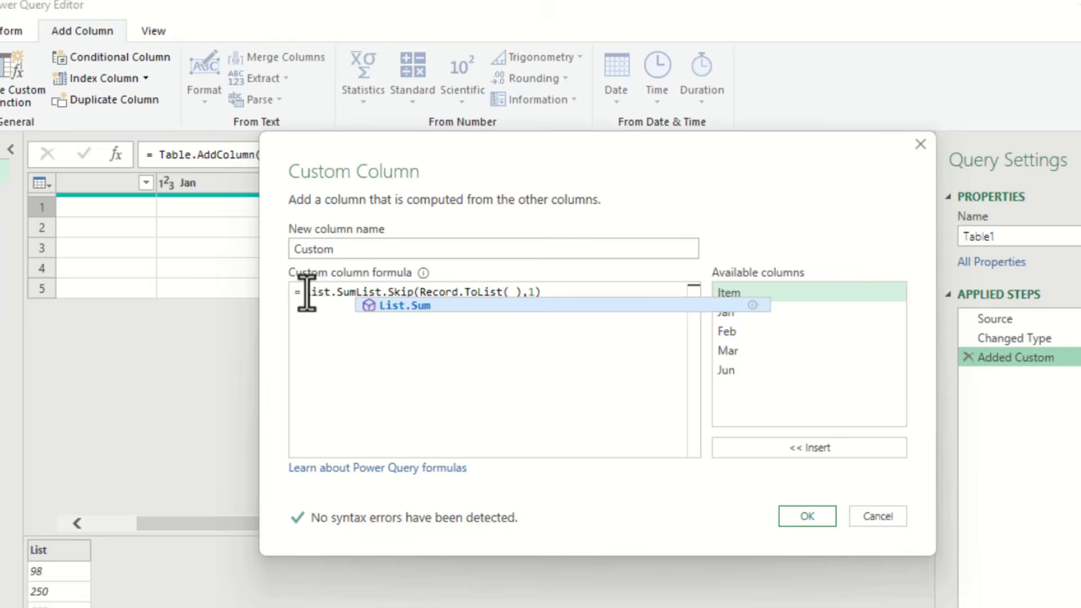
pyautogui.write('(')
pyautogui.click(563, 294)
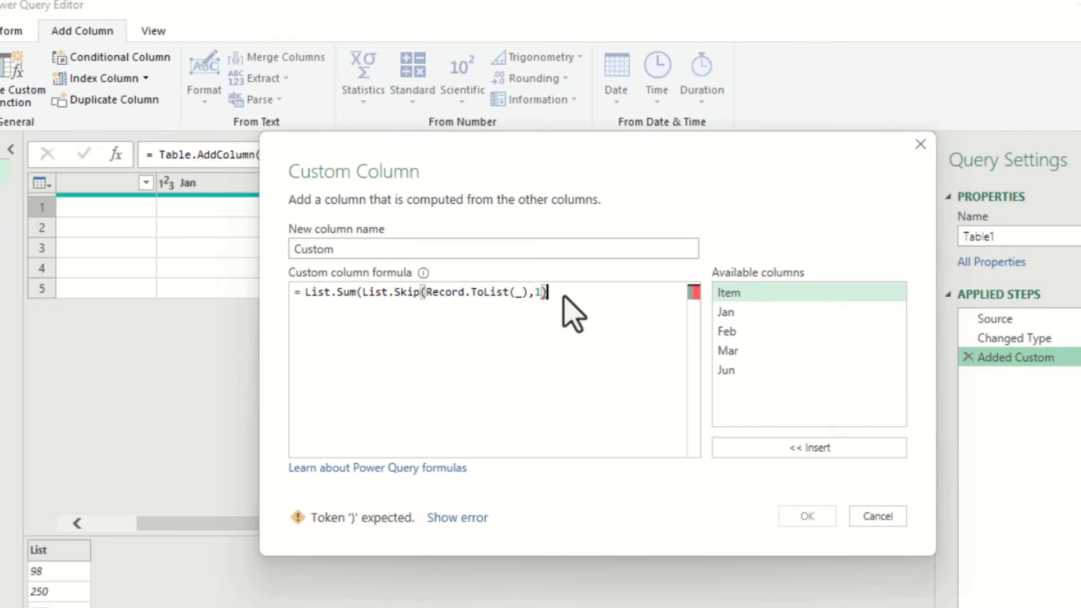
pyautogui.write(')')
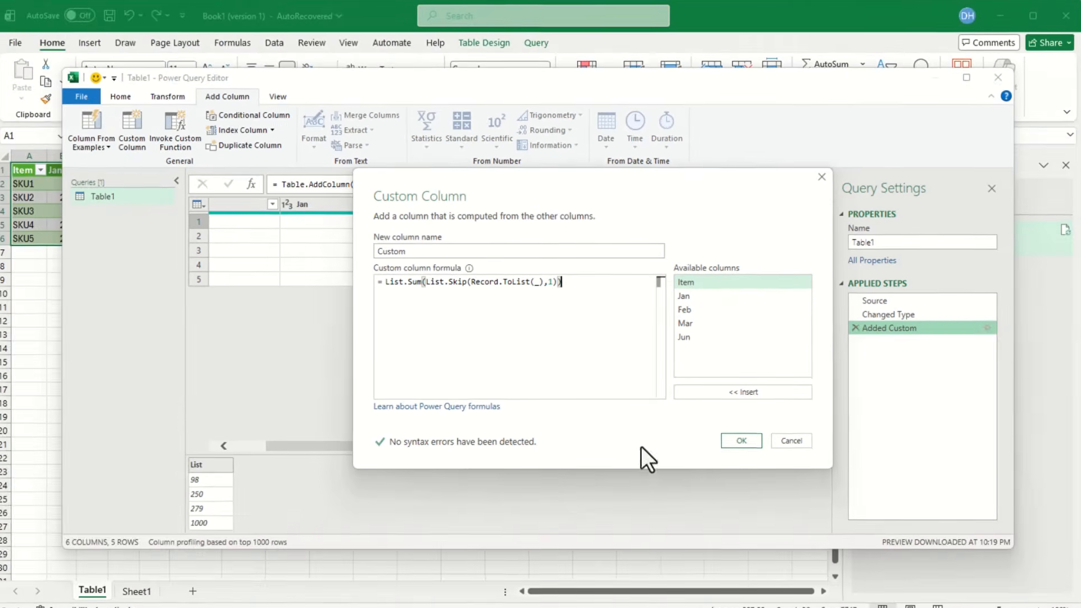
pyautogui.click(726, 440)
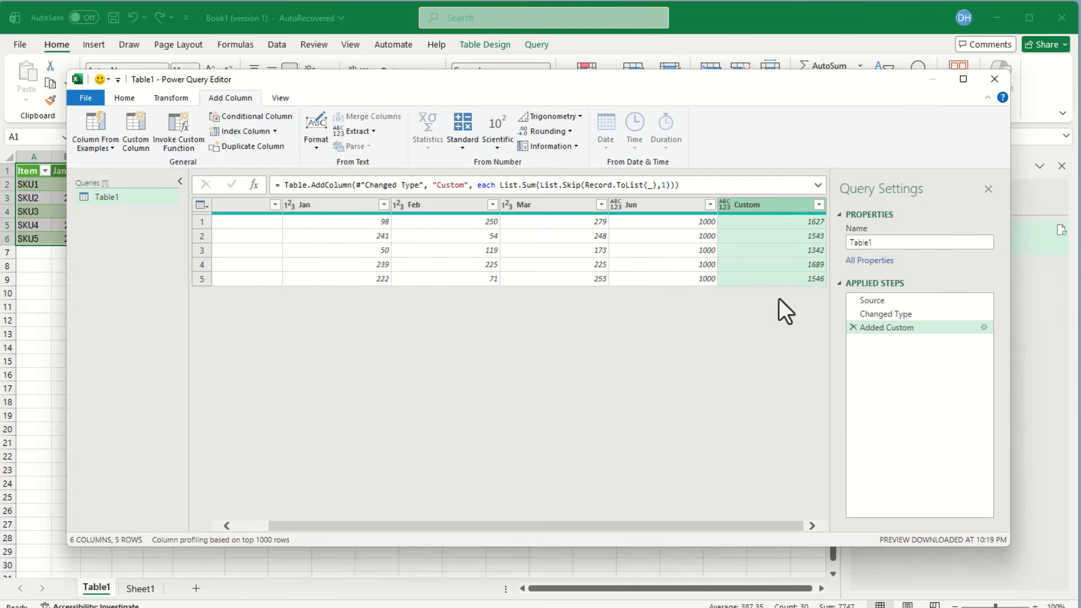
# Close and load the query, and check the Jan to Jun sums for the SKU1 and SKU2 rows
pyautogui.click(125, 99)
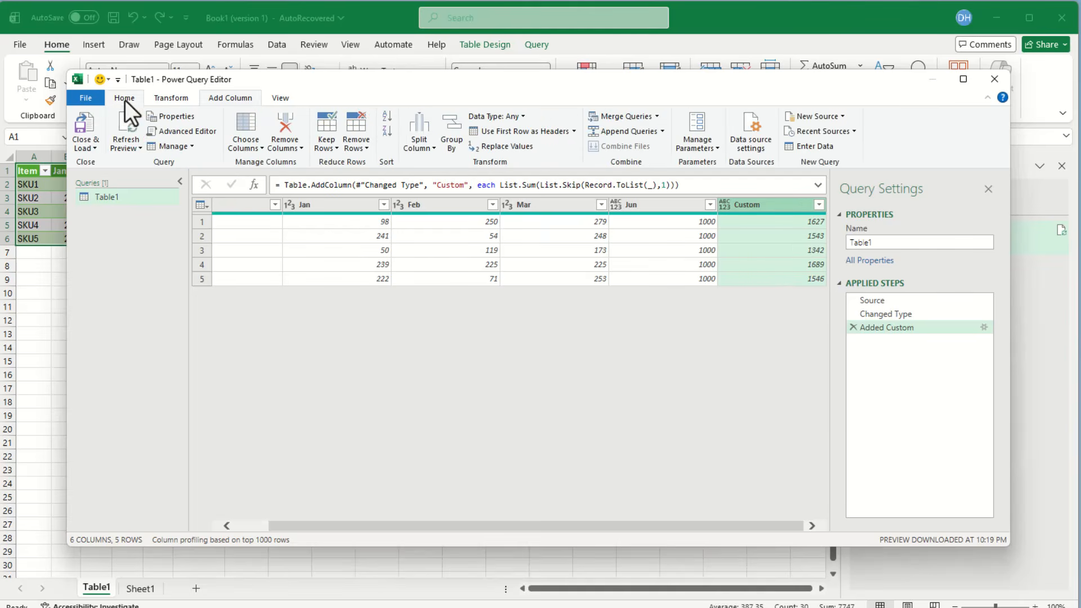
pyautogui.click(89, 122)
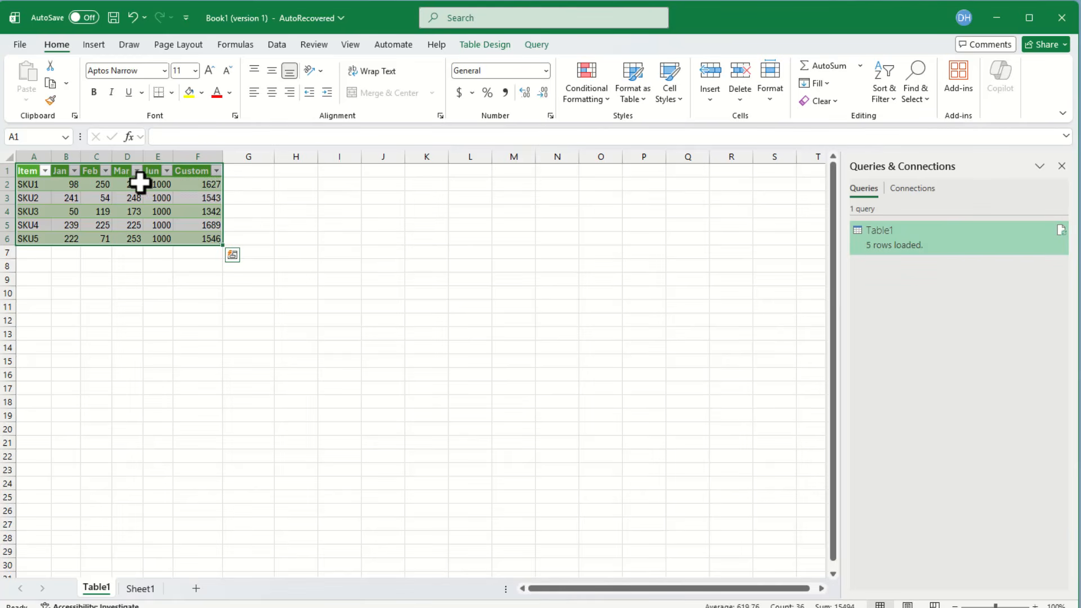
pyautogui.moveTo(62, 181); pyautogui.dragTo(160, 183)
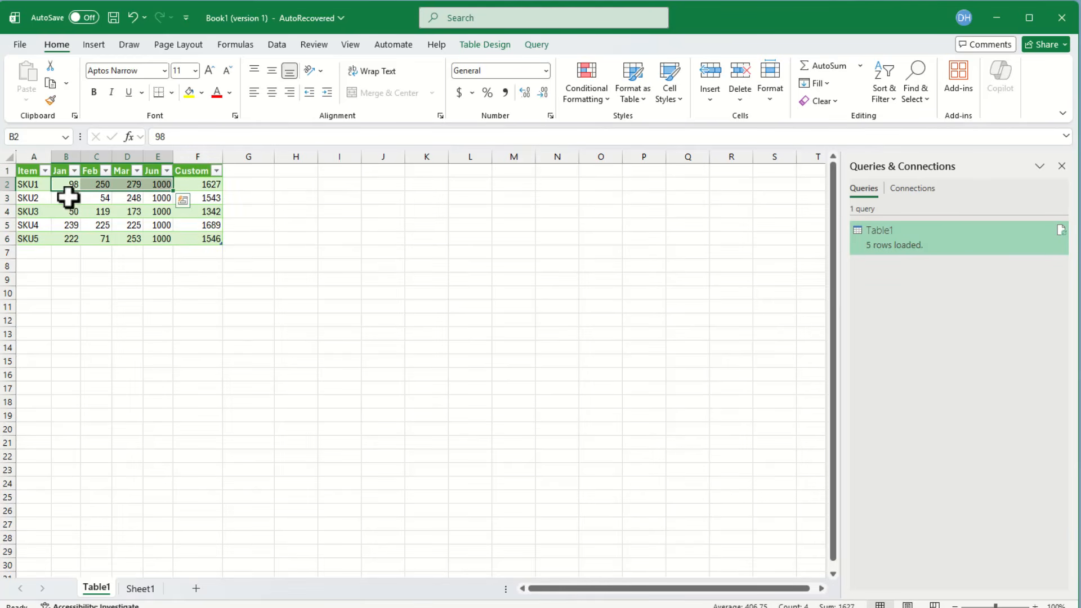
pyautogui.moveTo(68, 197); pyautogui.dragTo(161, 202)
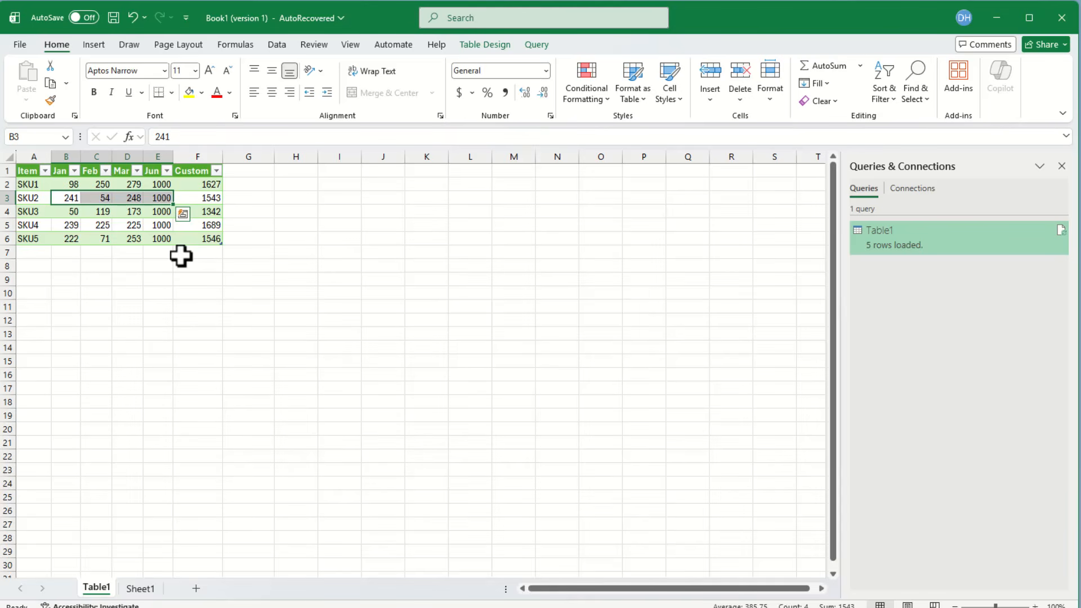
# Add a Jul column with 1000 in every SKU row to the Sheet1 source table and refresh the Table1 query
pyautogui.click(142, 589)
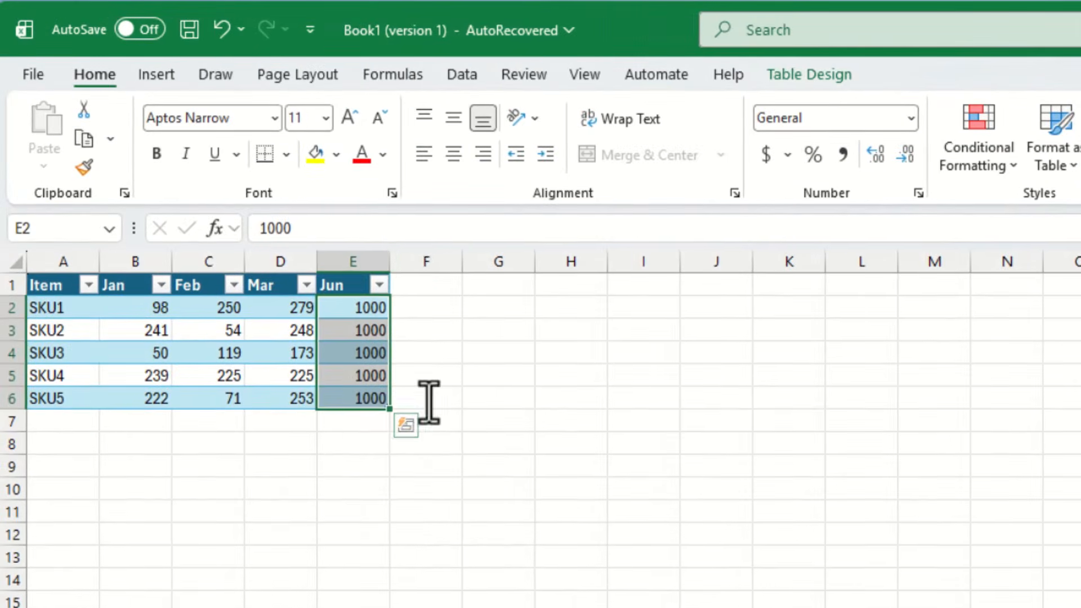
pyautogui.click(434, 287)
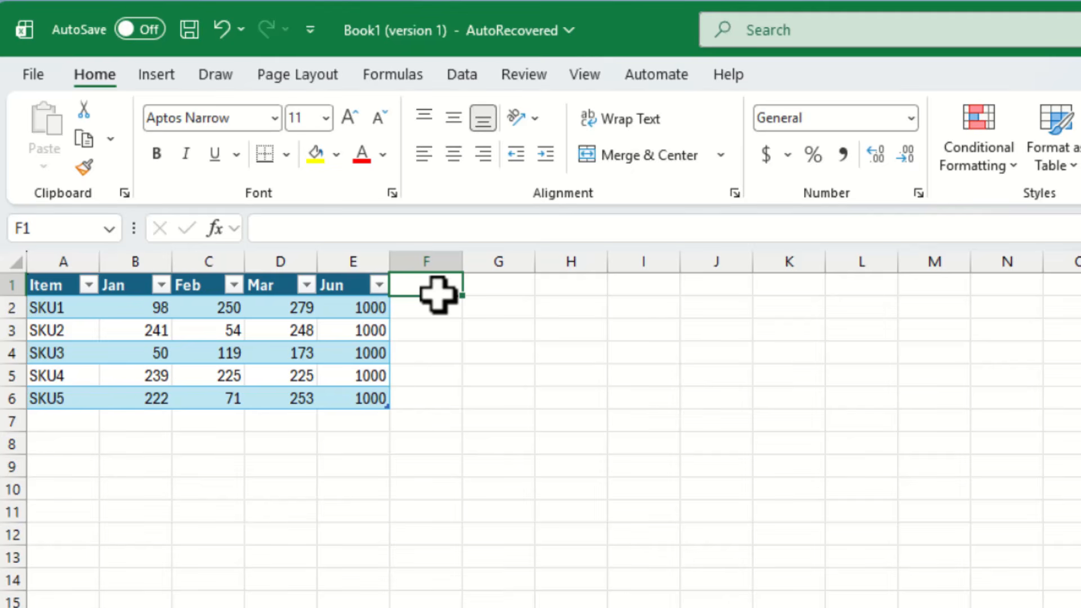
pyautogui.write('Jul')
pyautogui.press('Return')
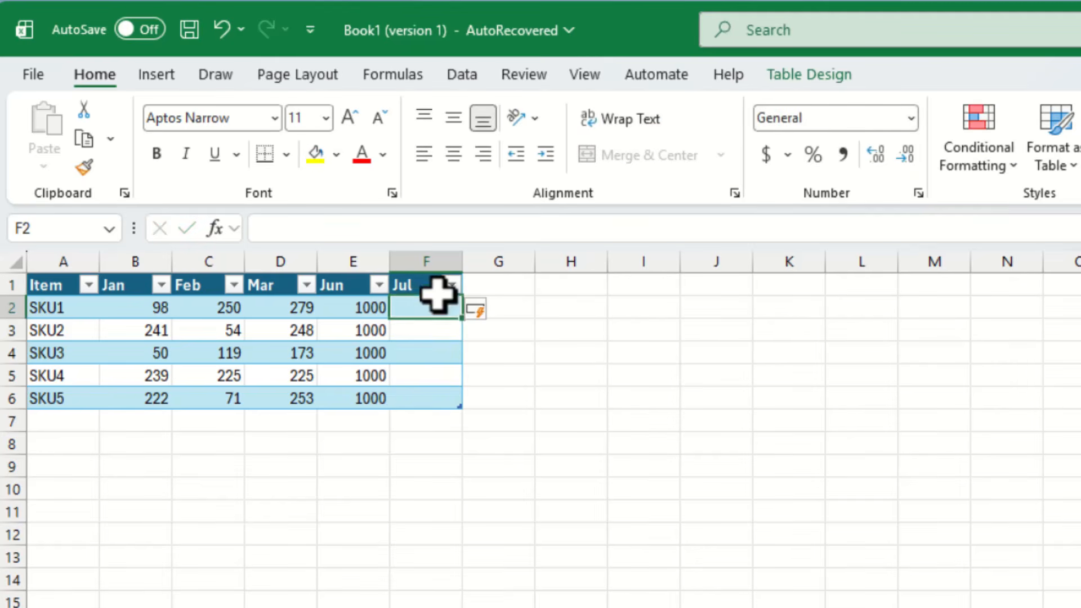
pyautogui.moveTo(426, 306); pyautogui.dragTo(456, 403)
pyautogui.write('1000')
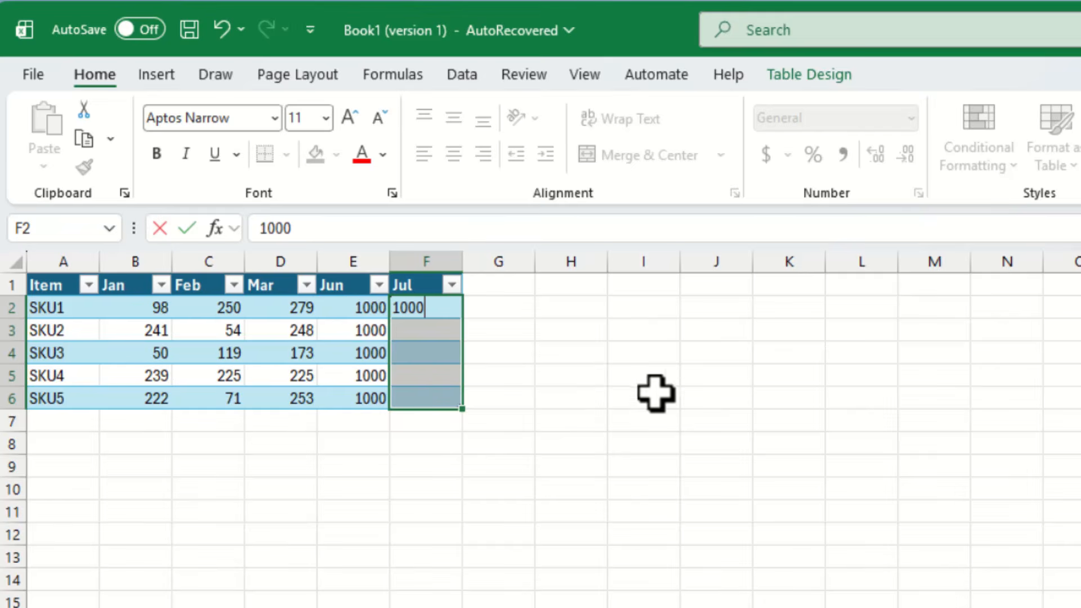
pyautogui.hotkey('ctrl', 'Return')
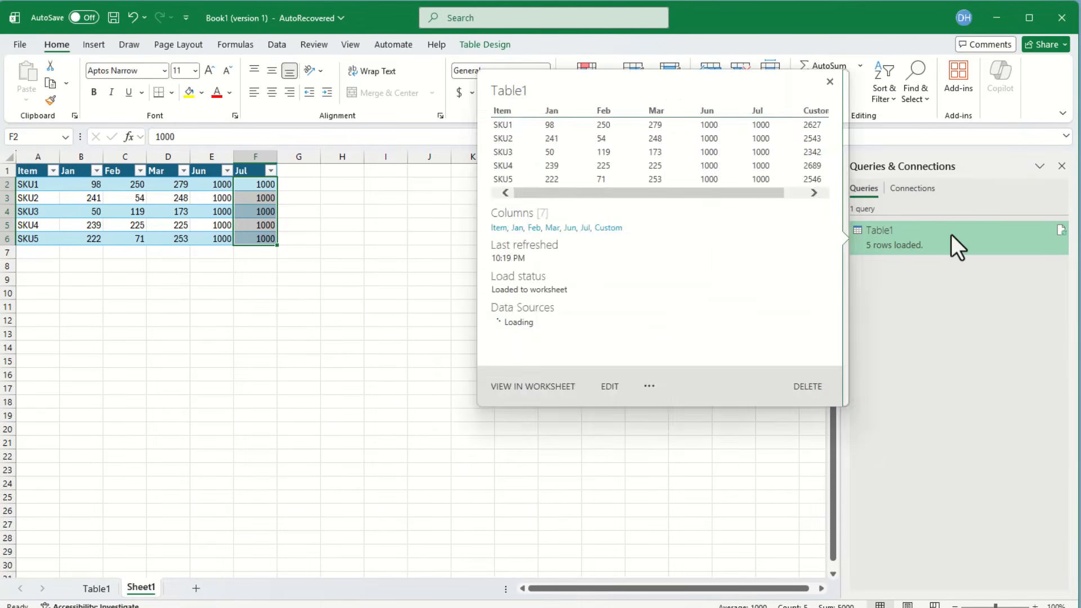
pyautogui.rightClick(951, 234)
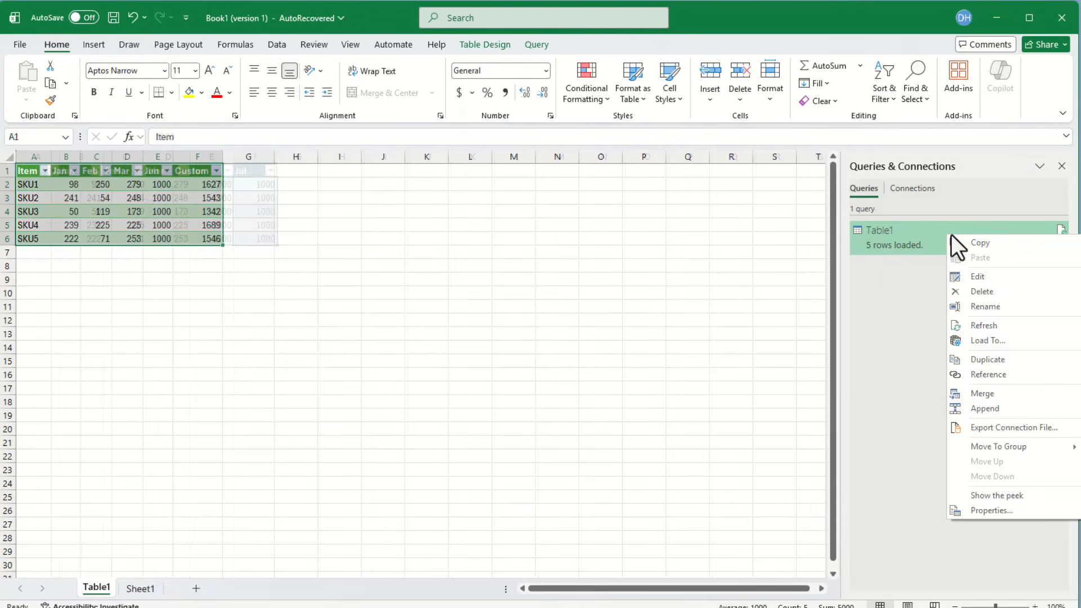
pyautogui.click(1002, 328)
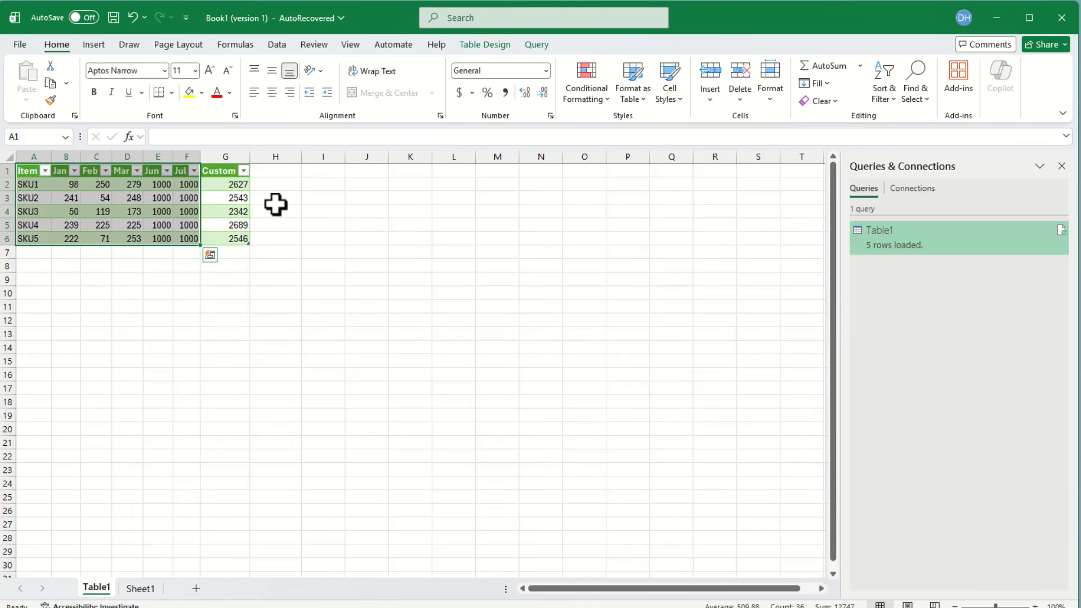
# Insert a Category column before Jan in the Sheet1 source table and fill every SKU row with ABC
pyautogui.click(145, 595)
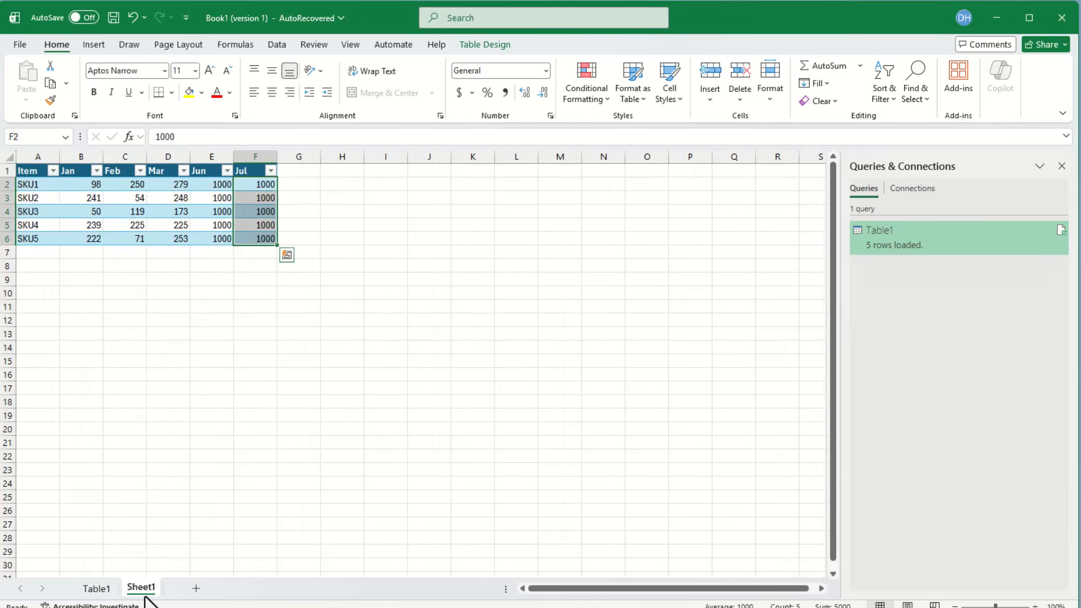
pyautogui.click(81, 157)
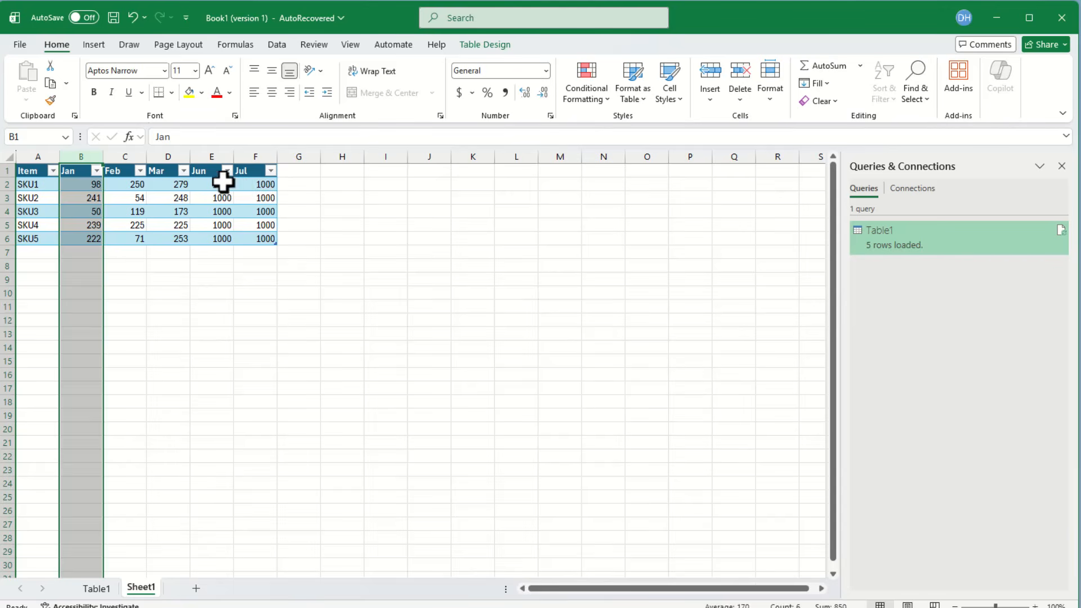
pyautogui.rightClick(77, 154)
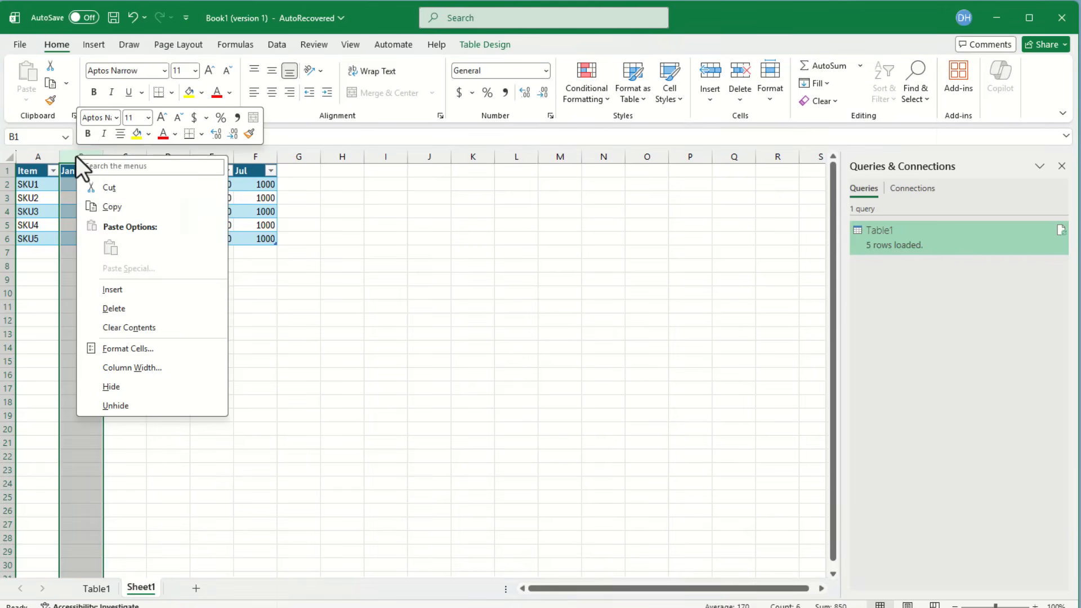
pyautogui.click(134, 289)
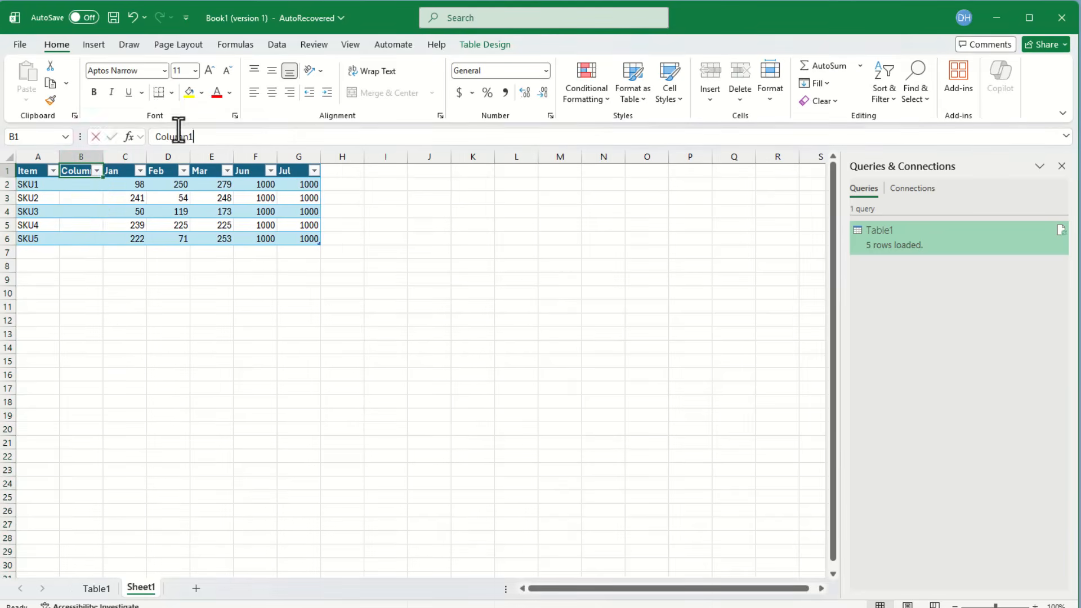
pyautogui.moveTo(176, 135); pyautogui.dragTo(111, 135)
pyautogui.write('Category')
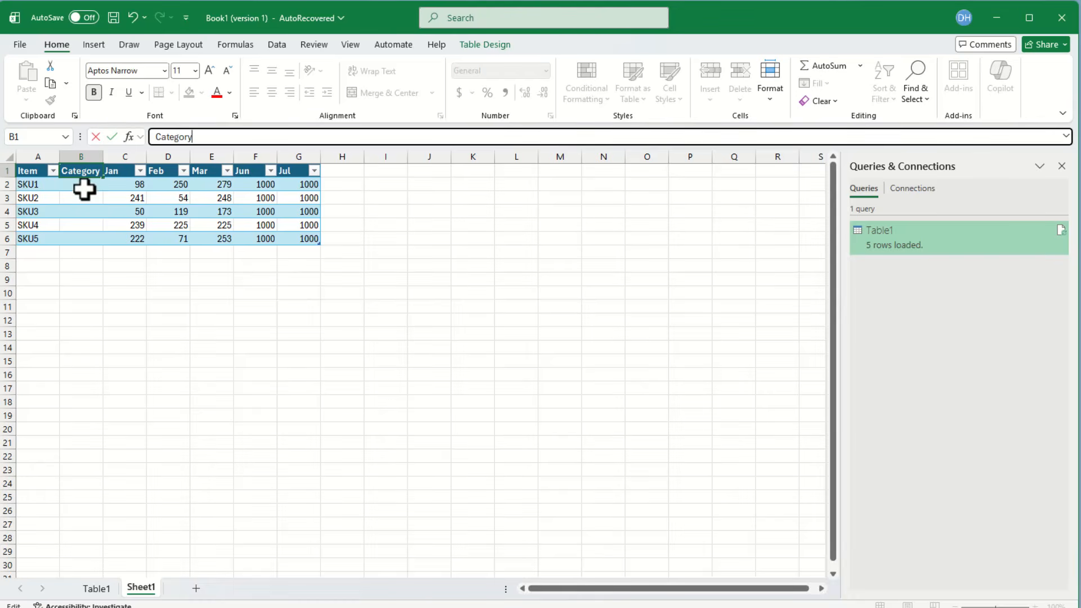
pyautogui.press('Return')
pyautogui.write('ABC')
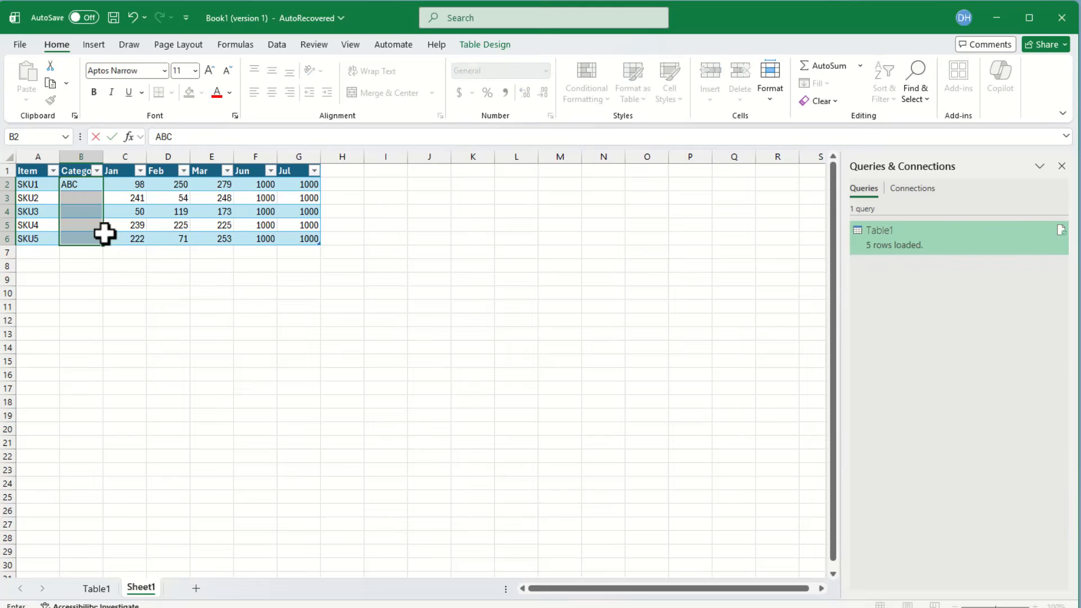
pyautogui.hotkey('ctrl', 'Return')
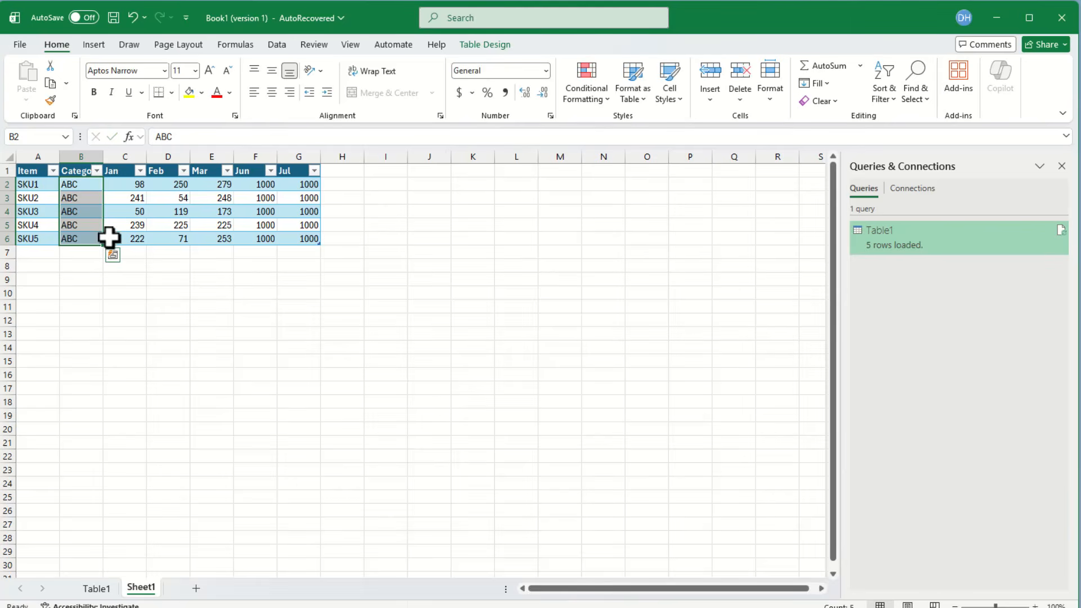
# Refresh the Table1 query and select the SKU1 row's Category cell in the output table
pyautogui.rightClick(926, 228)
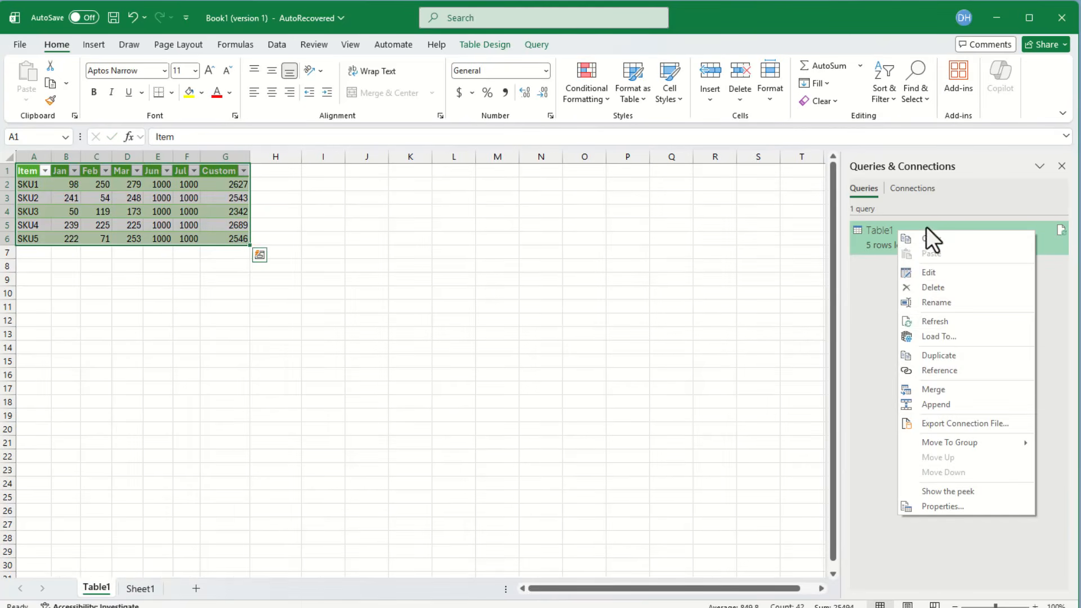
pyautogui.click(945, 322)
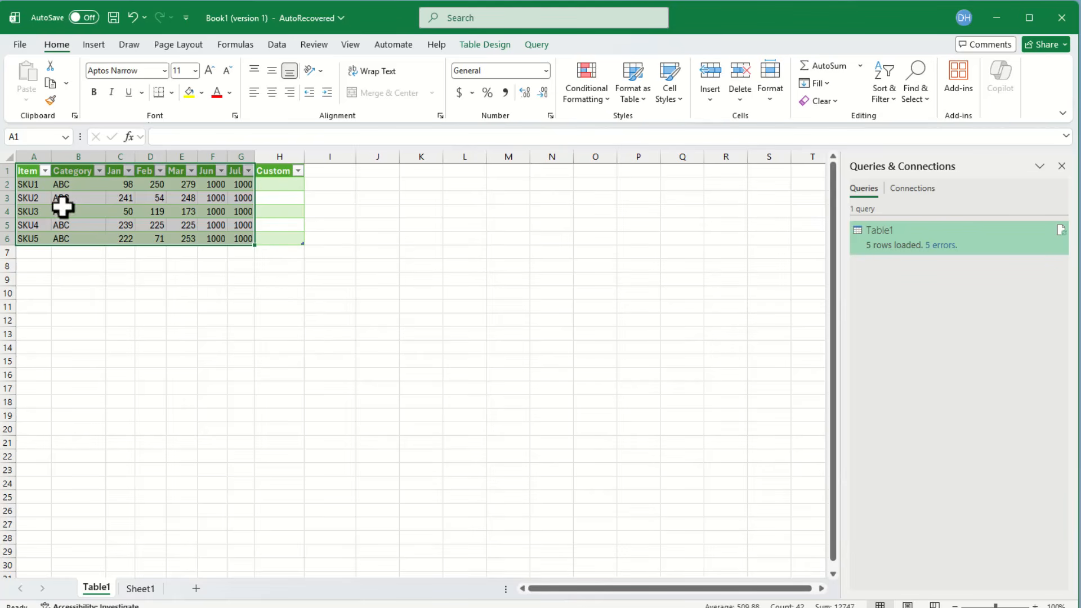
pyautogui.click(65, 186)
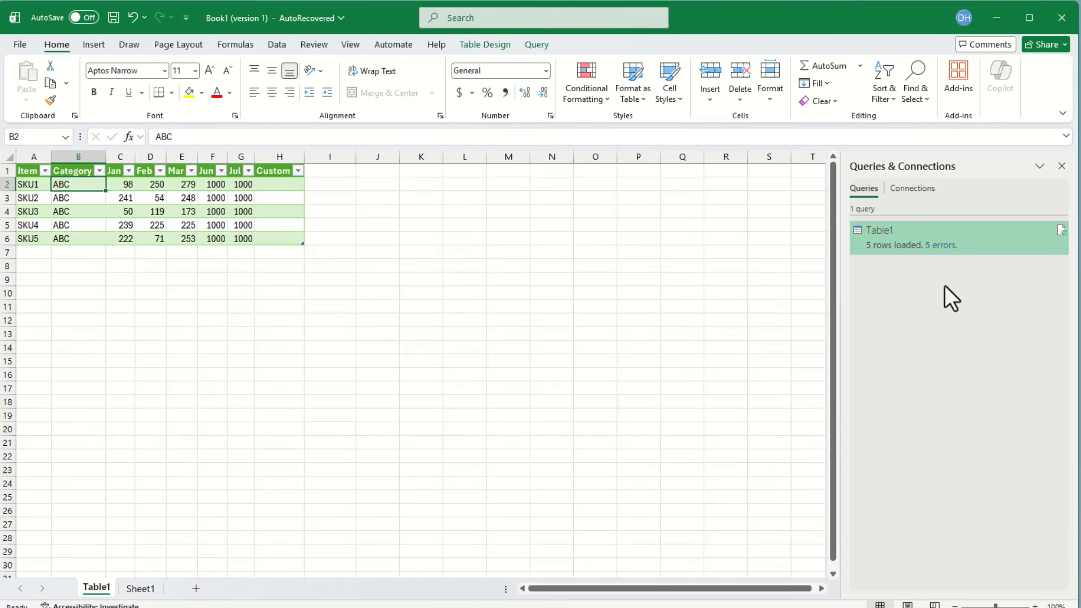
# Reopen the Table1 query's Added Custom step and reduce its formula to Record.ToList(_)
pyautogui.doubleClick(896, 229)
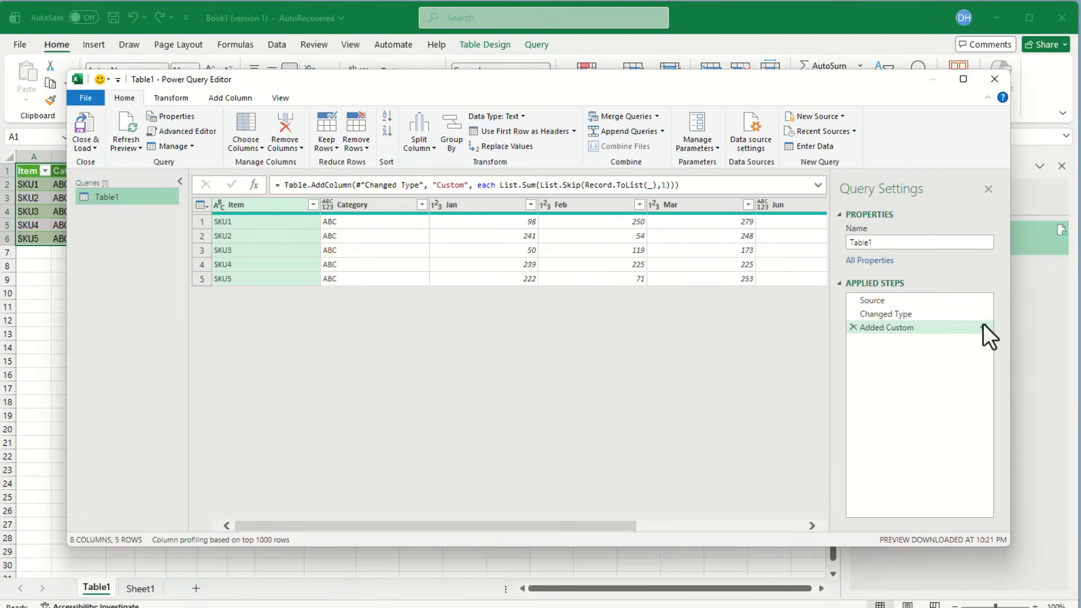
pyautogui.click(983, 324)
pyautogui.moveTo(468, 281); pyautogui.dragTo(388, 280)
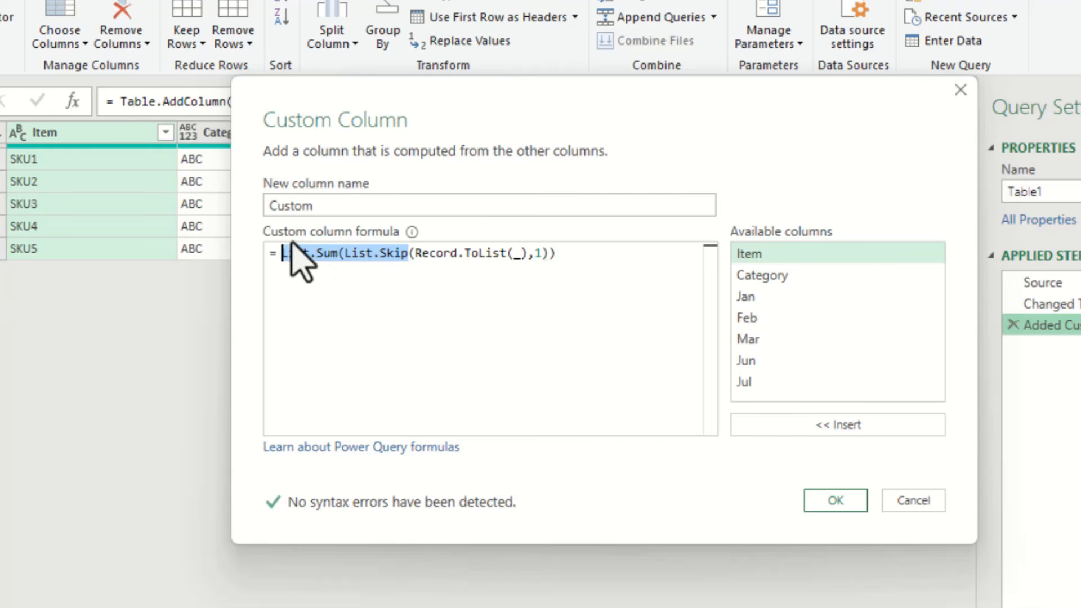
pyautogui.press('Delete')
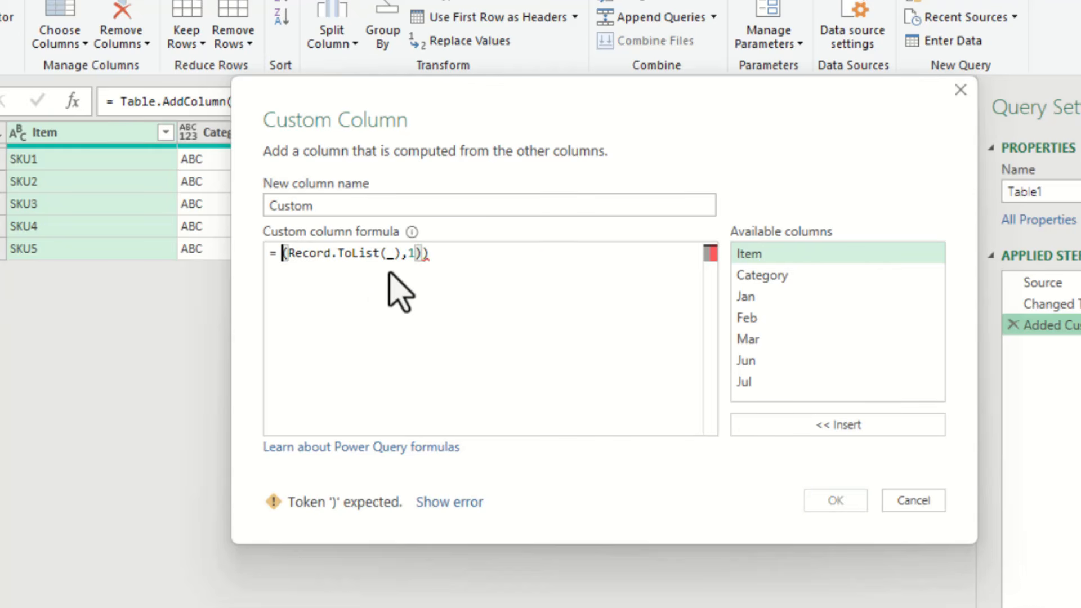
pyautogui.click(472, 253)
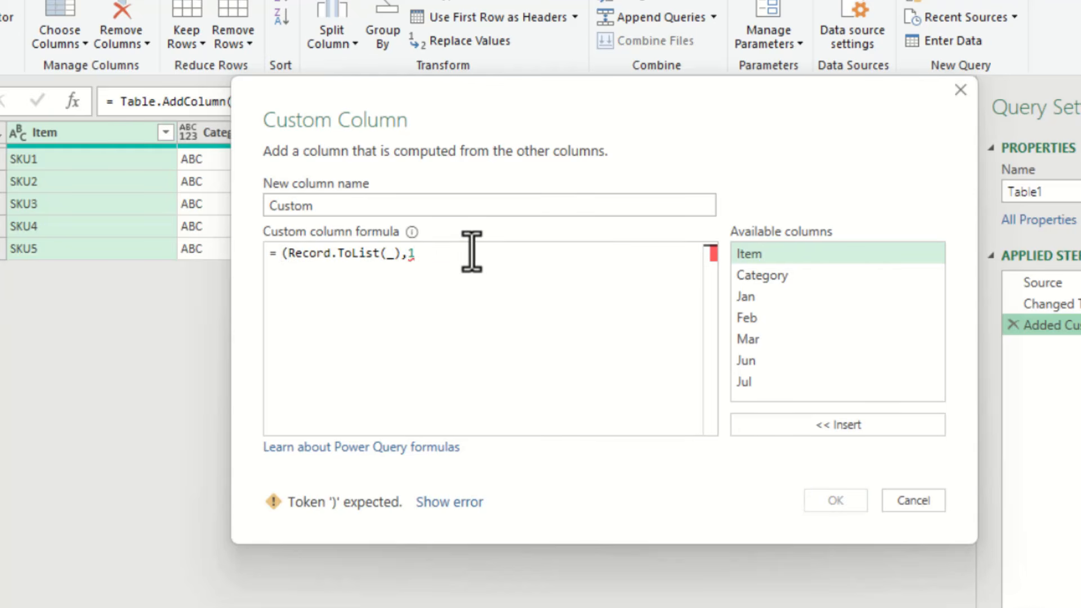
pyautogui.click(292, 259)
pyautogui.press('BackSpace')
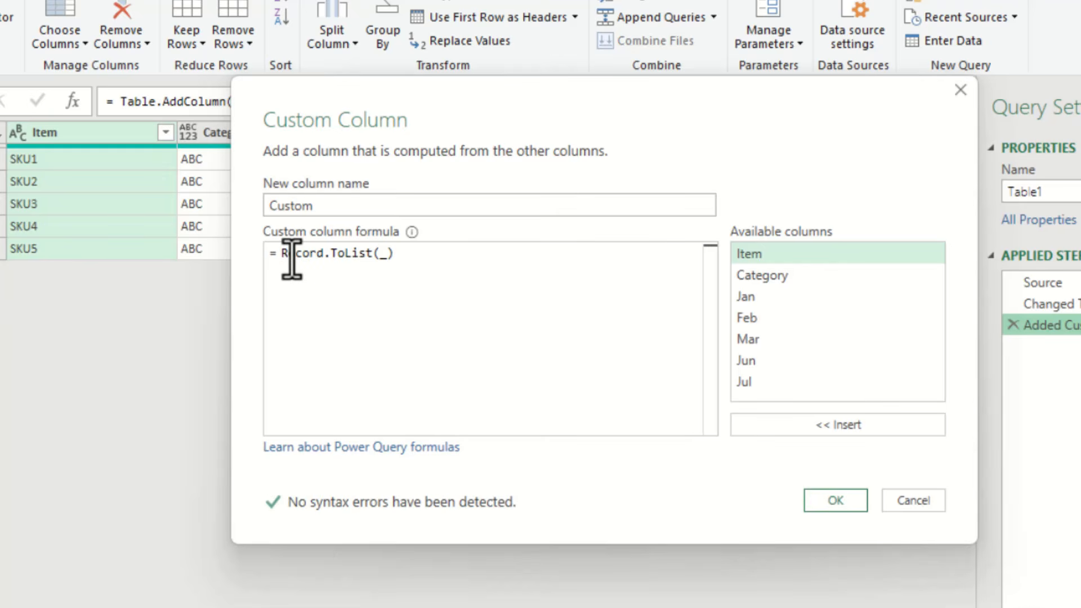
# Insert List.Select( in front of Record.ToList(_) in the custom column formula
pyautogui.write('List')
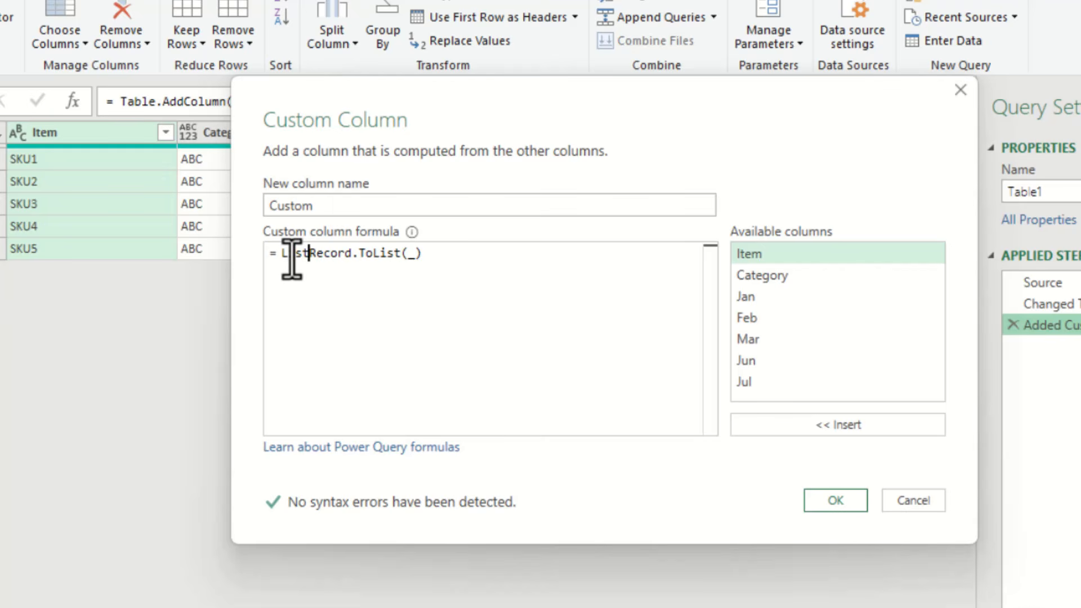
pyautogui.write('.Select')
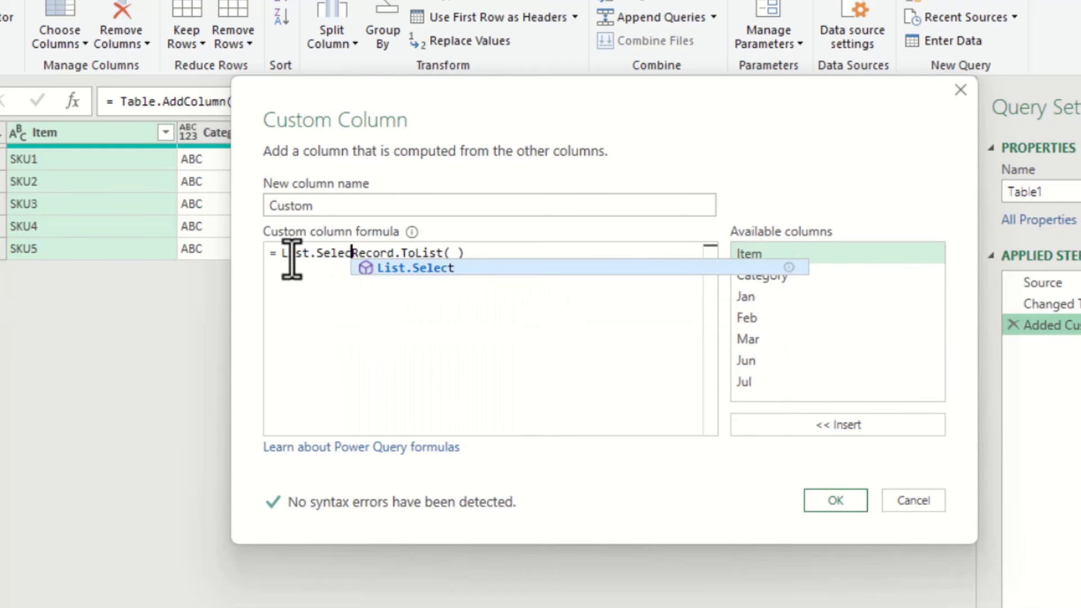
pyautogui.write('(')
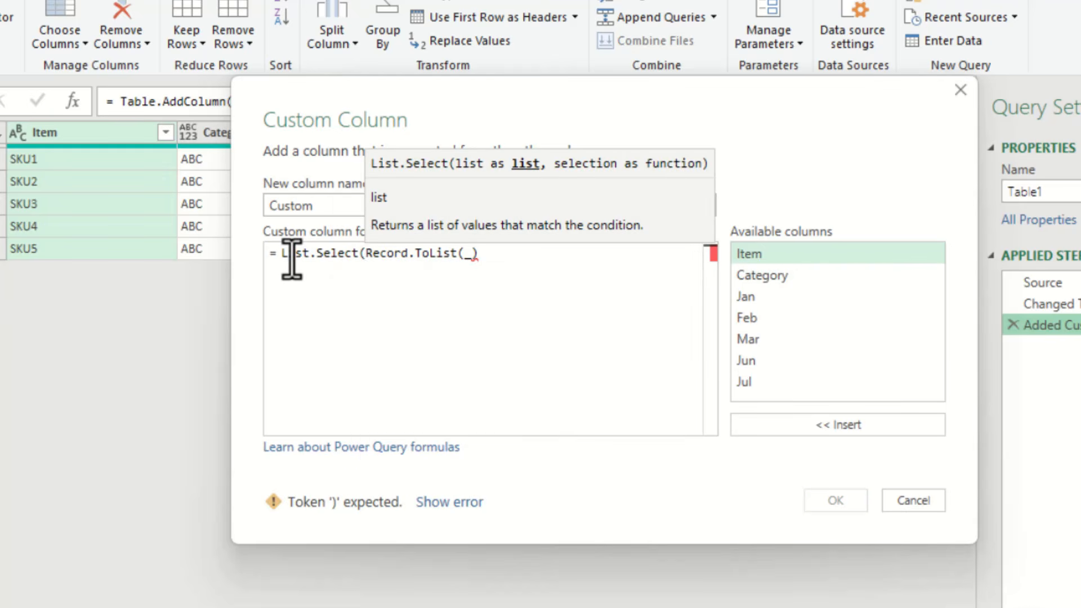
# Complete the List.Select formula with the condition each Value.Is(_, type number), apply it and preview the first row's list in the Custom column
pyautogui.click(540, 276)
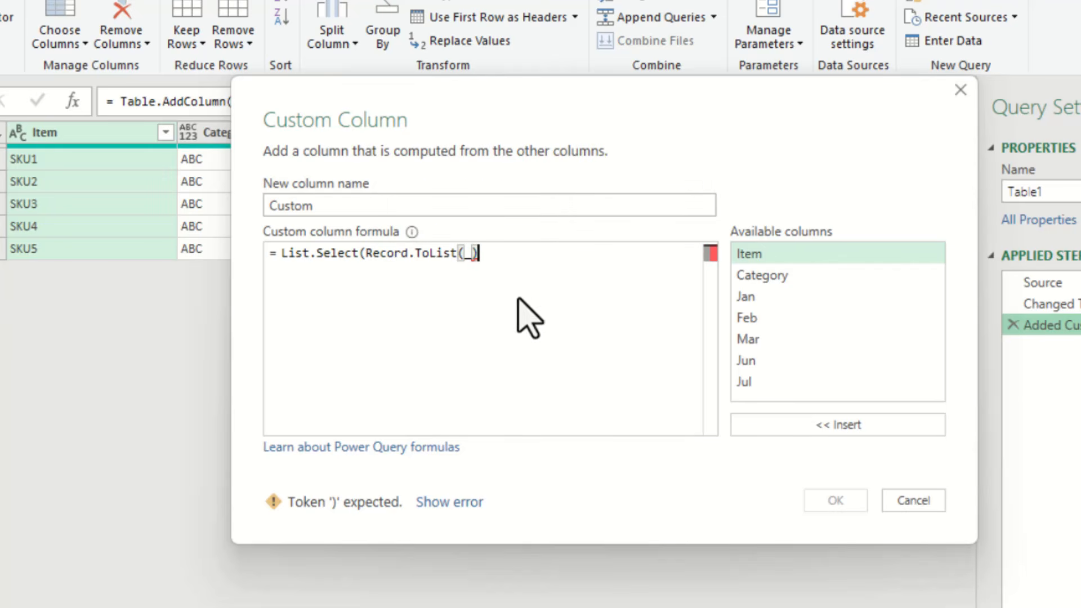
pyautogui.write(', each ')
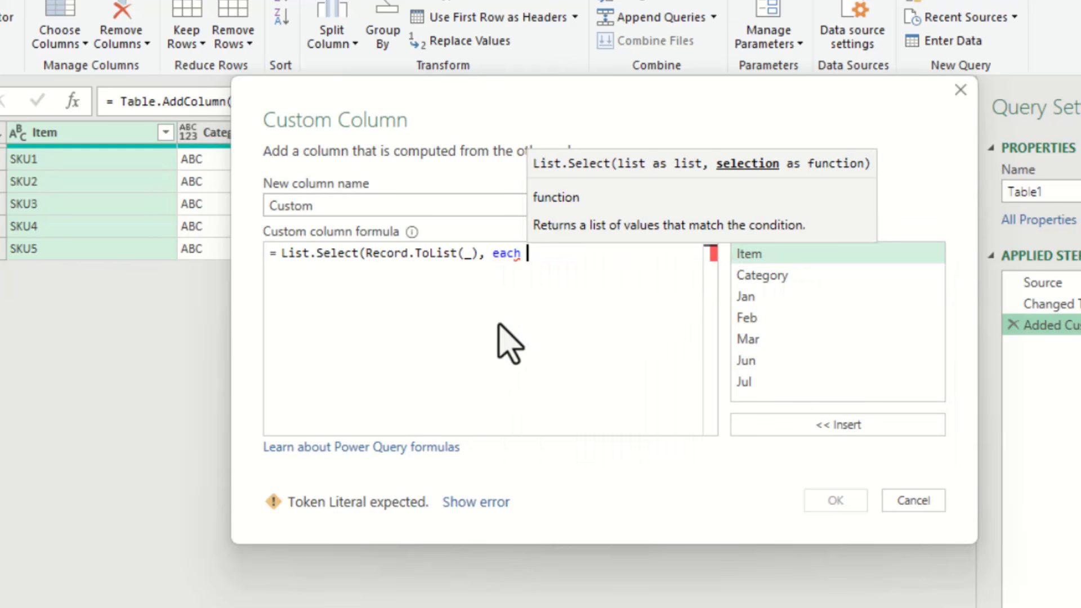
pyautogui.write('Value')
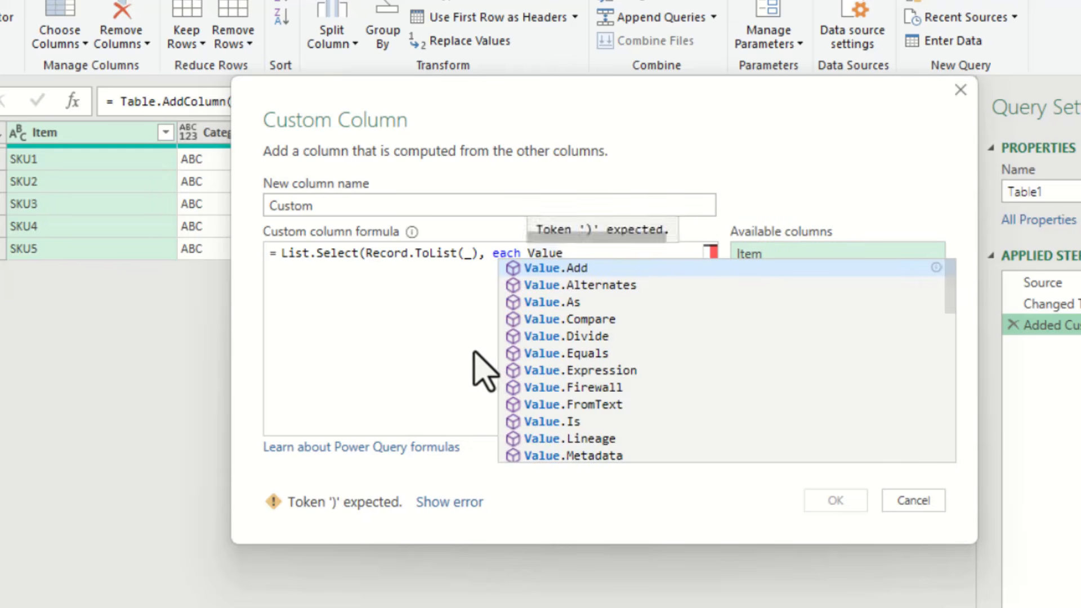
pyautogui.write('.Is')
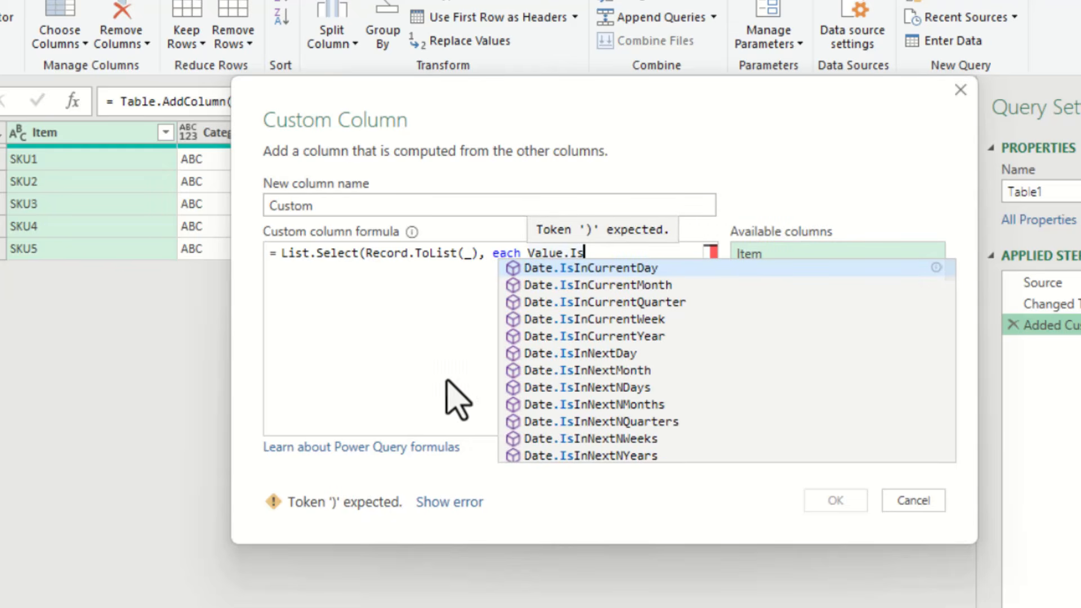
pyautogui.write('(_')
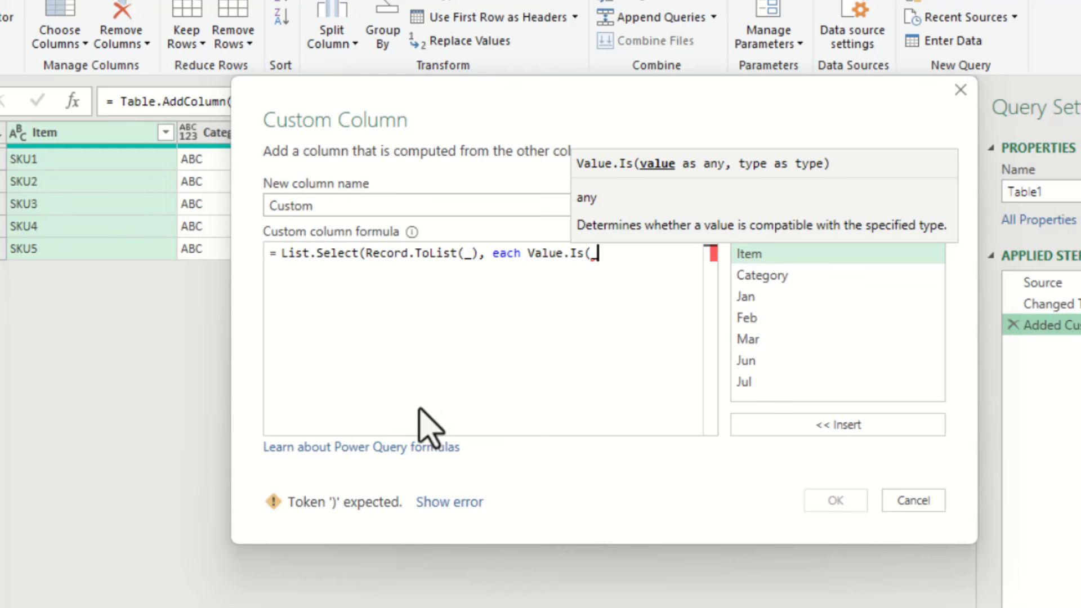
pyautogui.write(', t')
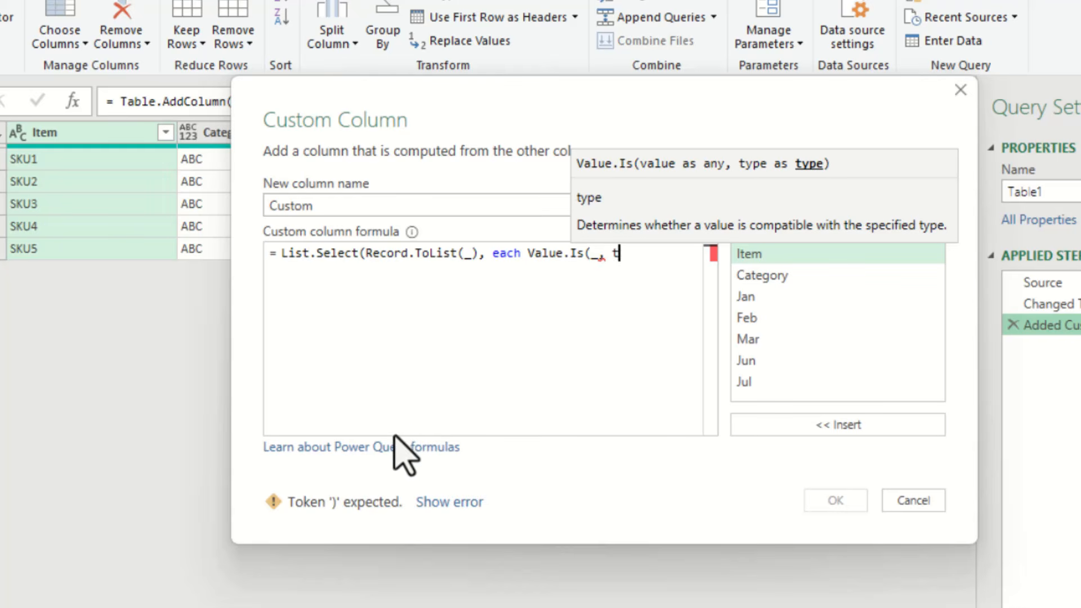
pyautogui.write('ype ')
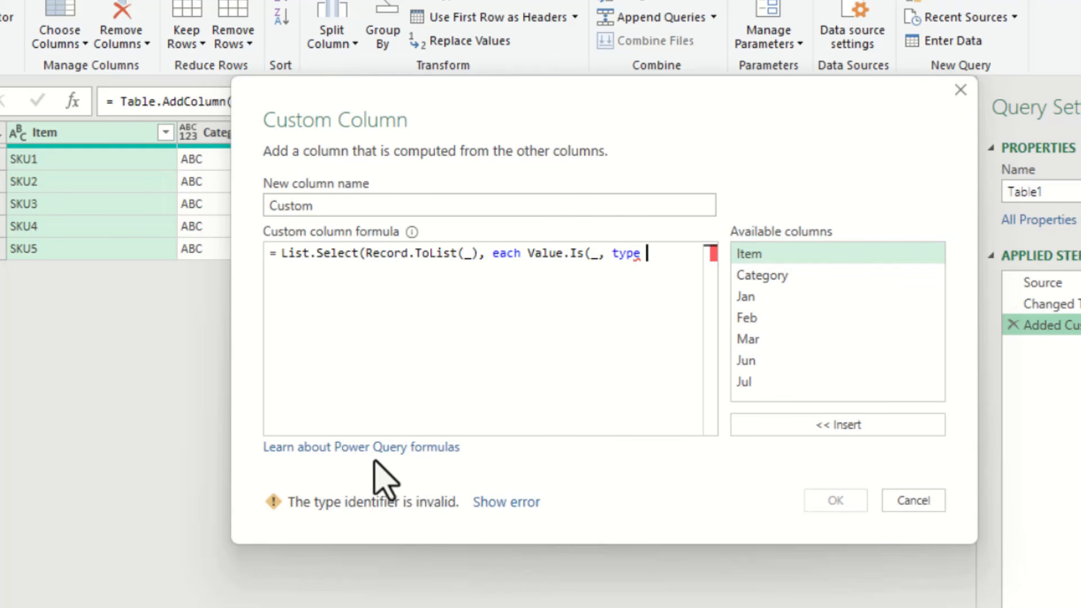
pyautogui.write('number')
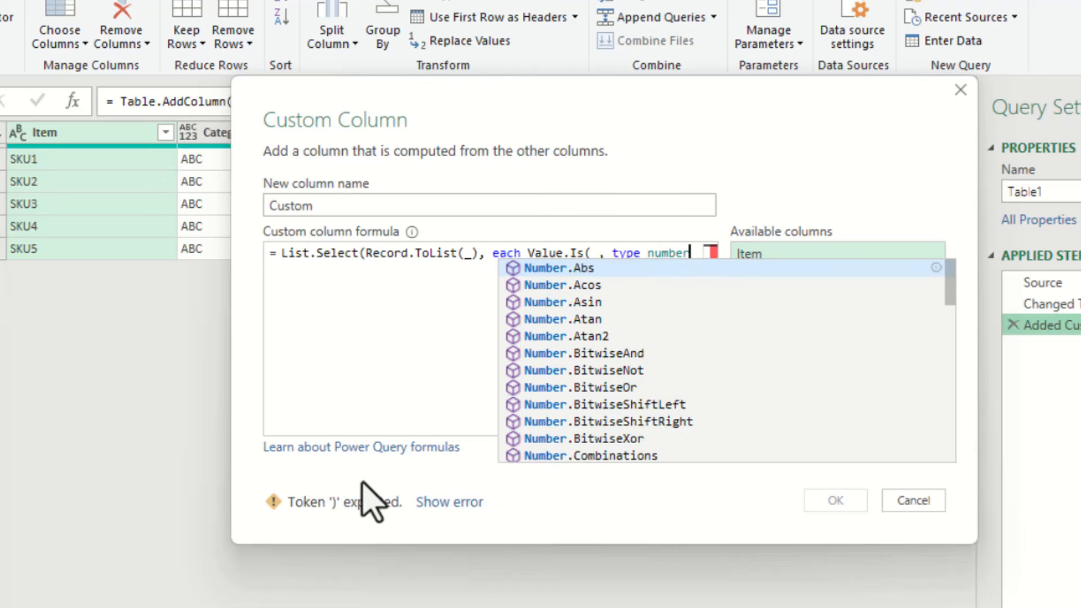
pyautogui.press('Escape')
pyautogui.write(')')
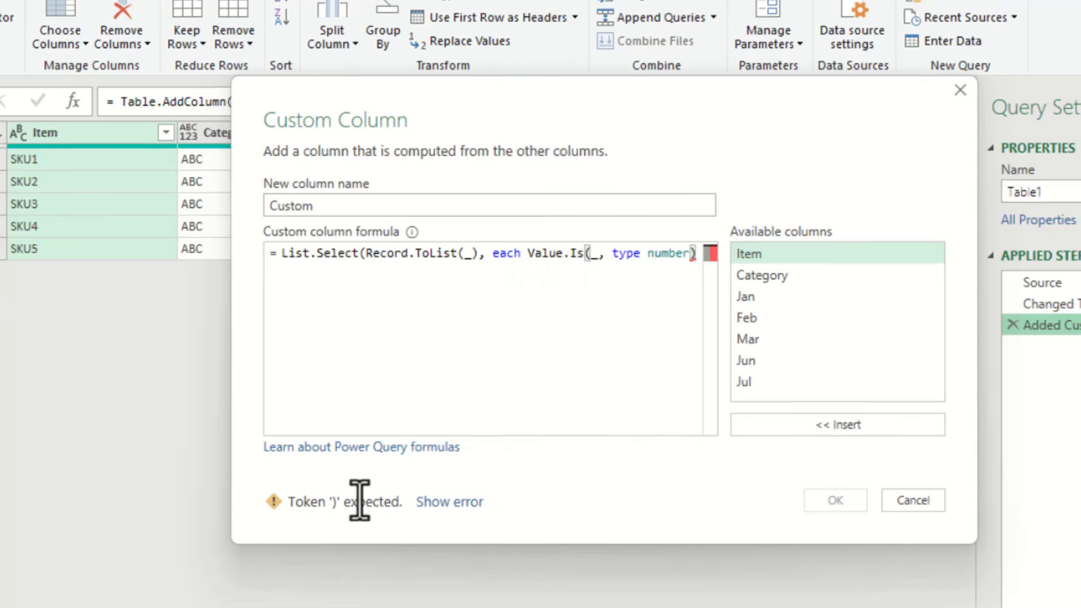
pyautogui.press('Return')
pyautogui.write(')')
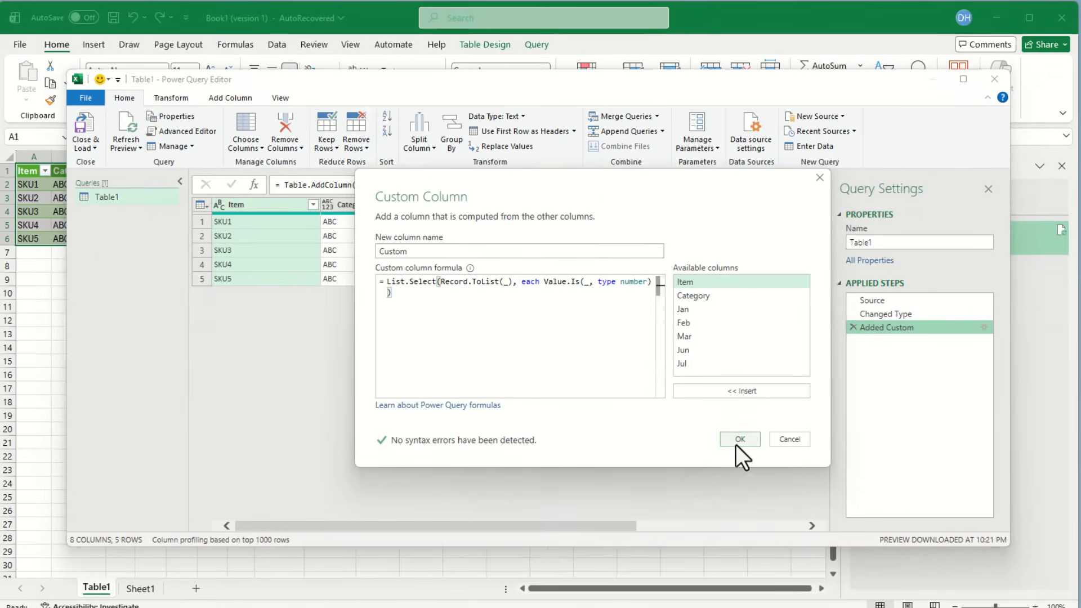
pyautogui.click(735, 443)
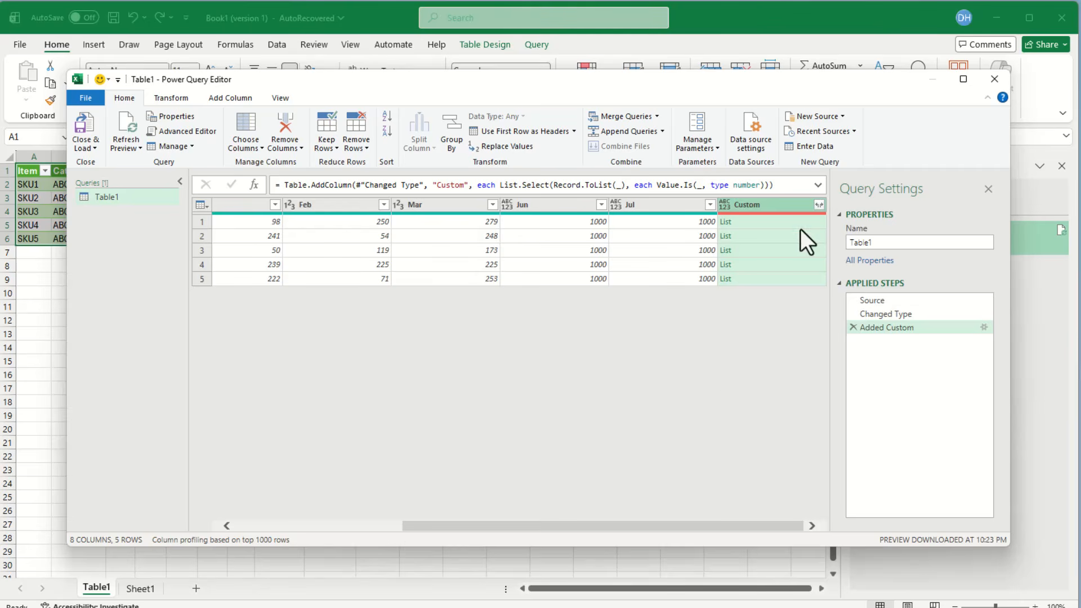
pyautogui.click(800, 228)
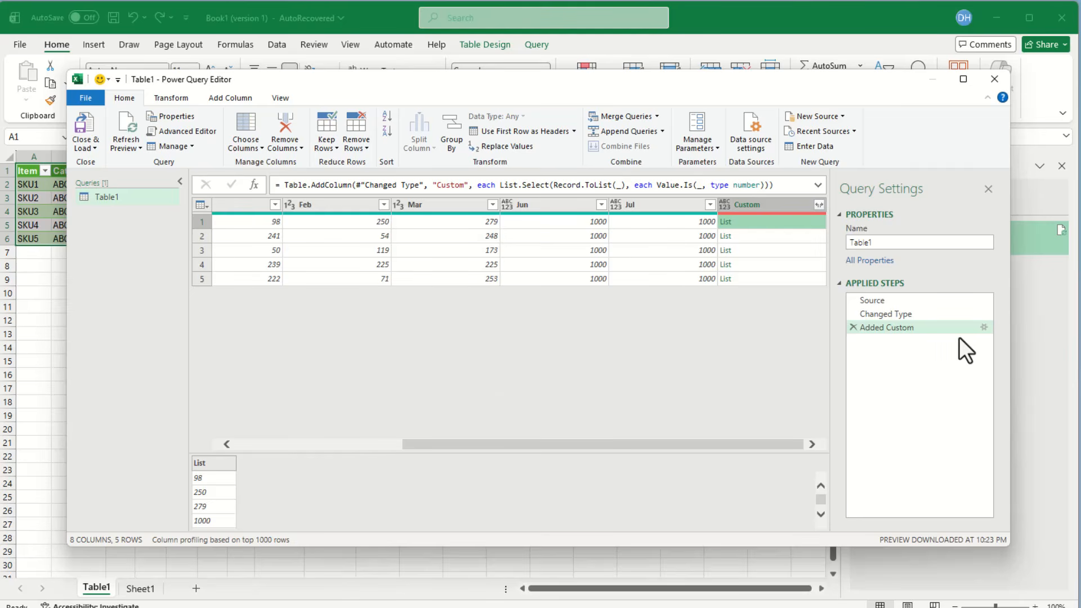
# Reopen the Added Custom step, wrap its whole formula in List.Sum, and load the query to the worksheet
pyautogui.click(983, 327)
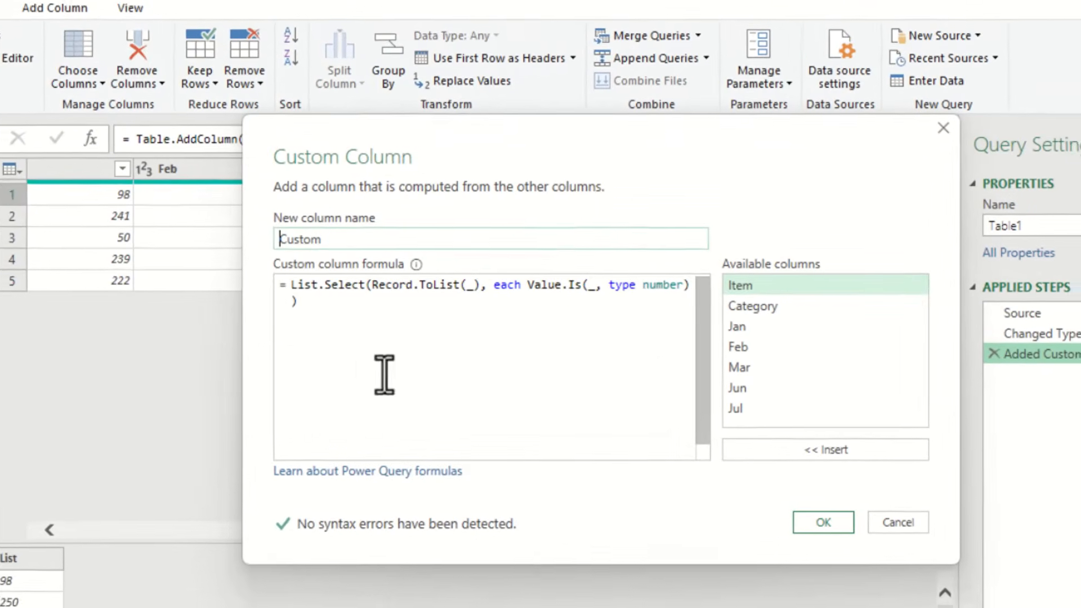
pyautogui.click(279, 284)
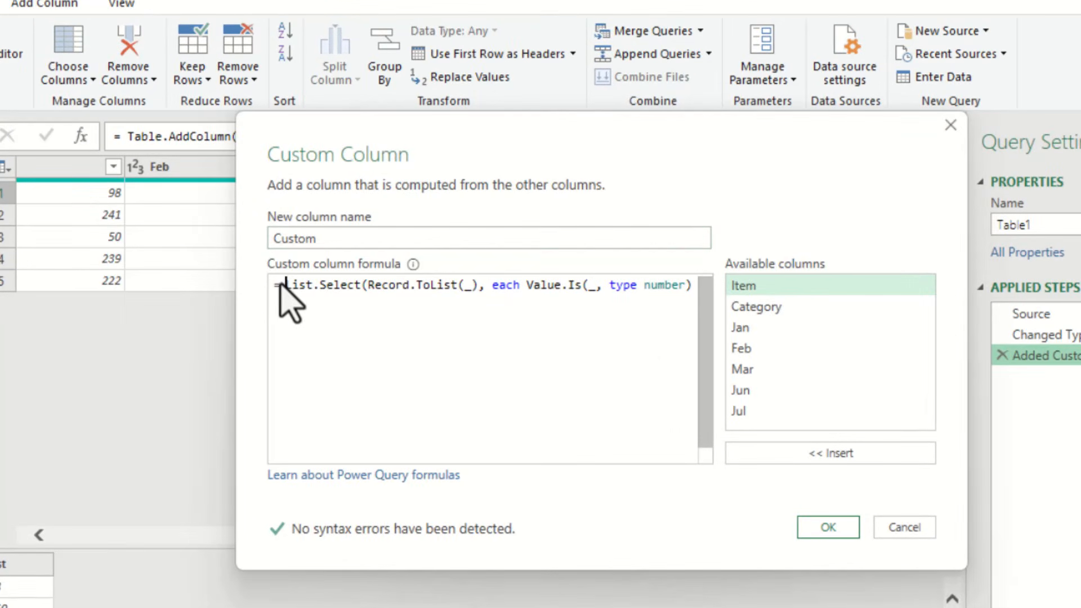
pyautogui.write('List.Sum')
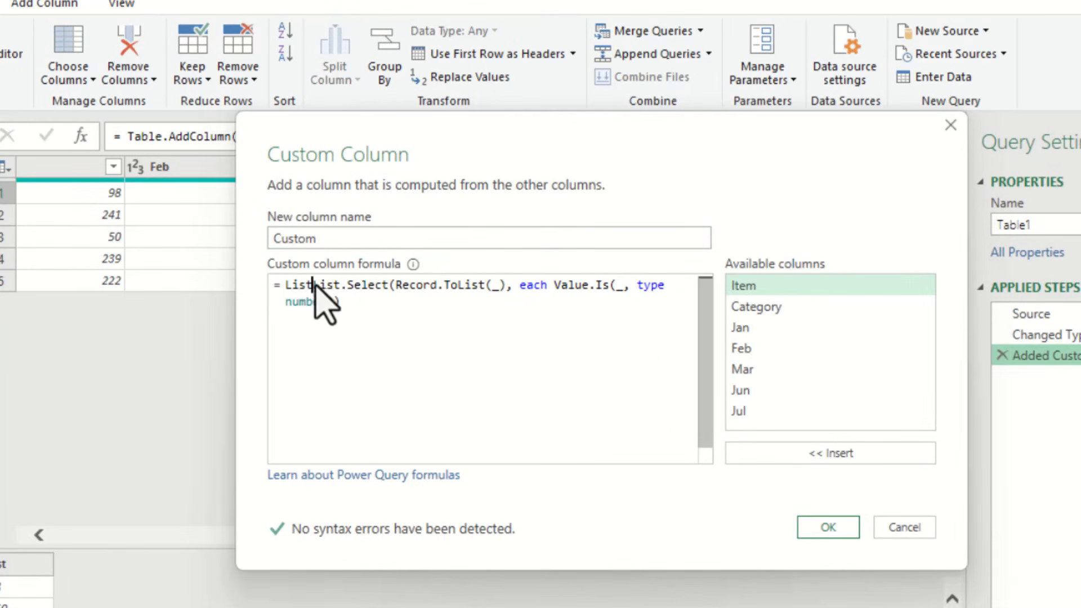
pyautogui.write('(')
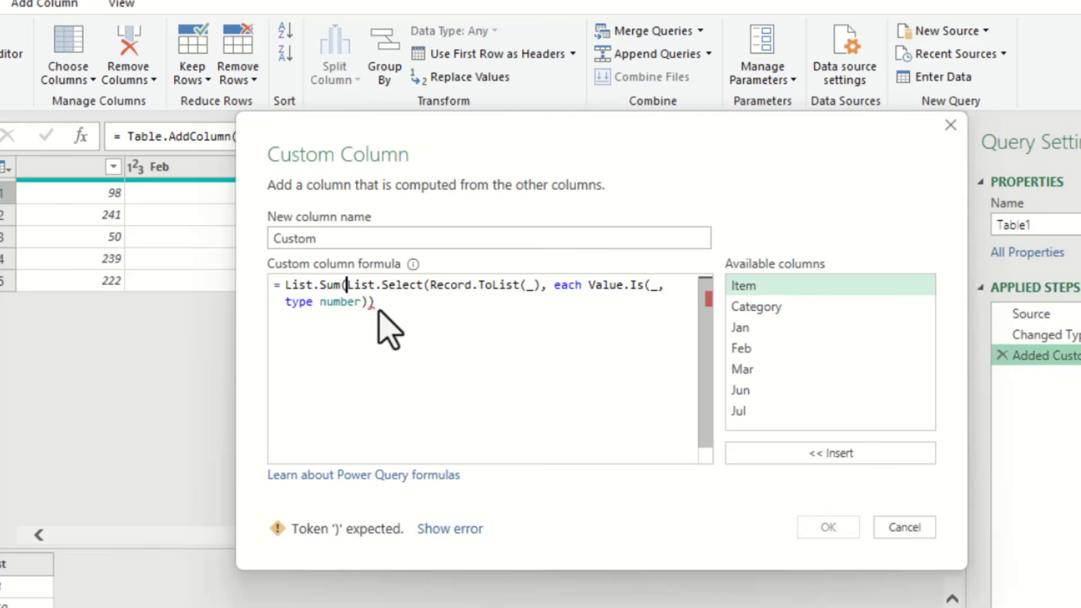
pyautogui.click(391, 304)
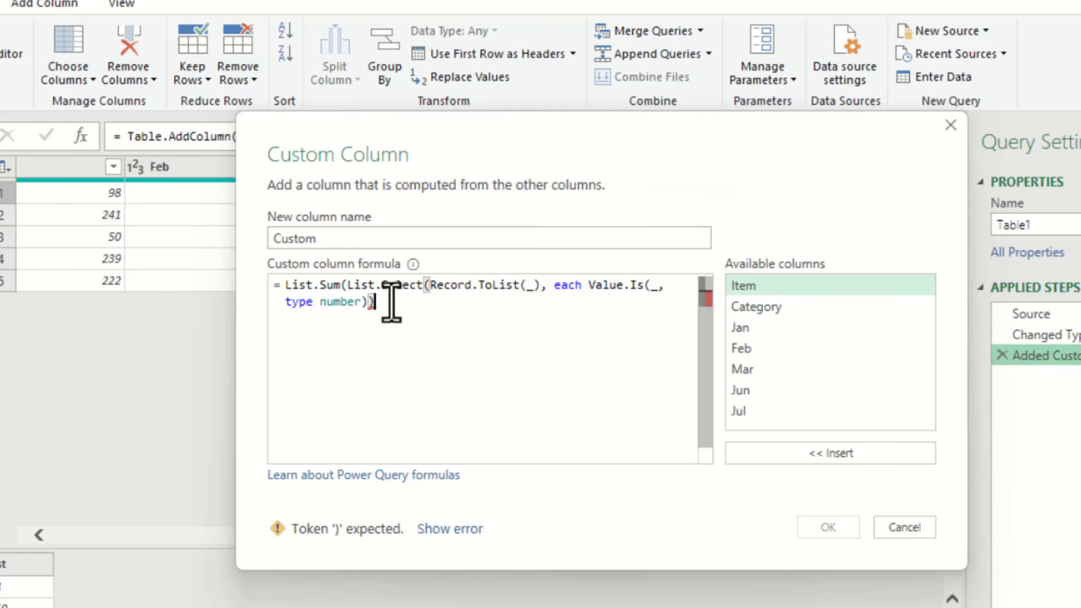
pyautogui.write(')')
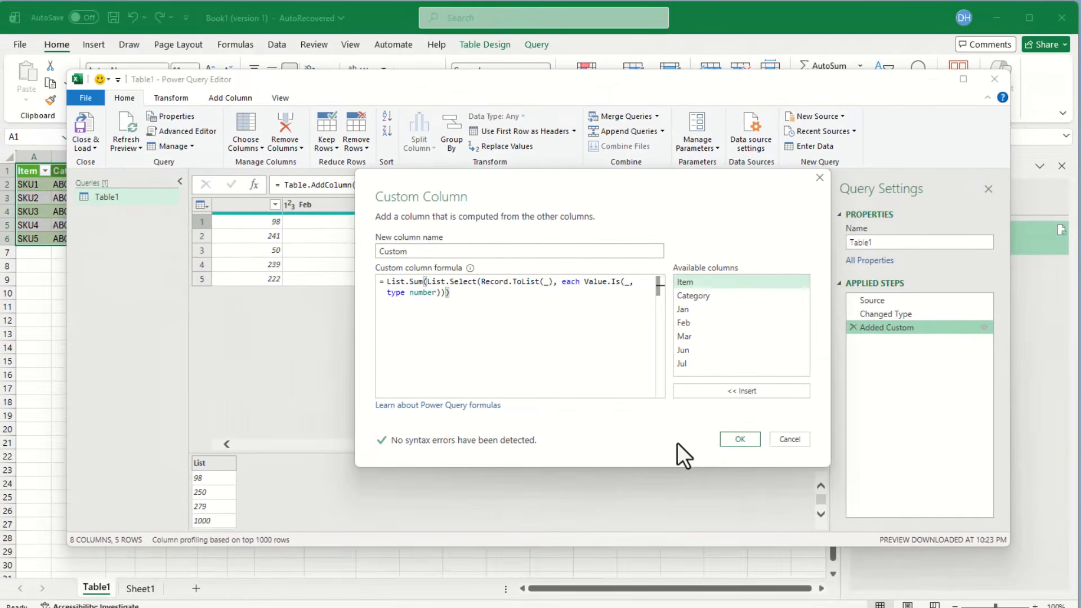
pyautogui.click(722, 443)
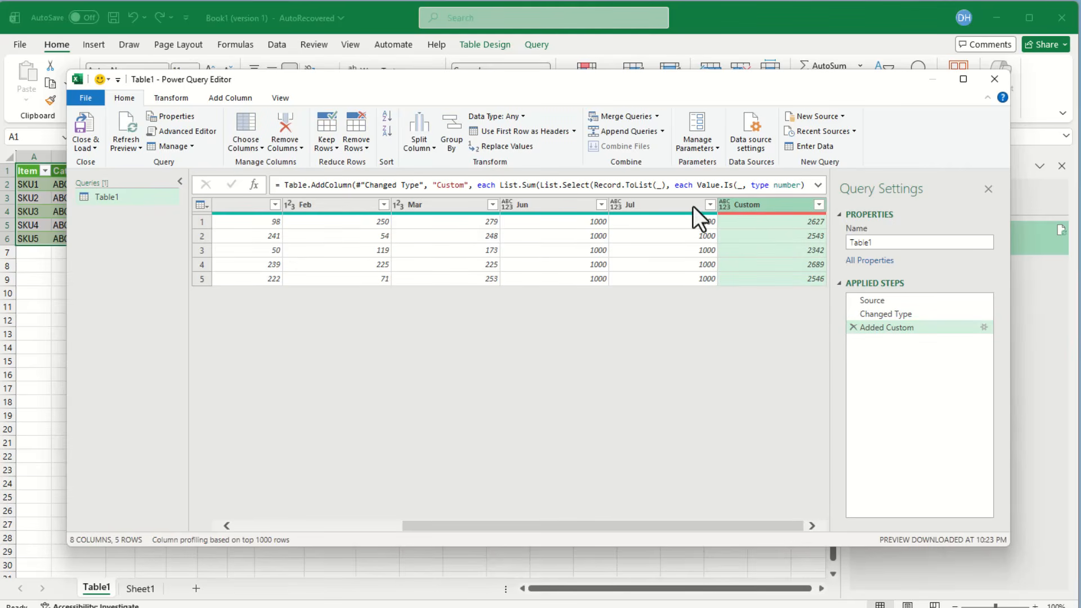
pyautogui.click(92, 121)
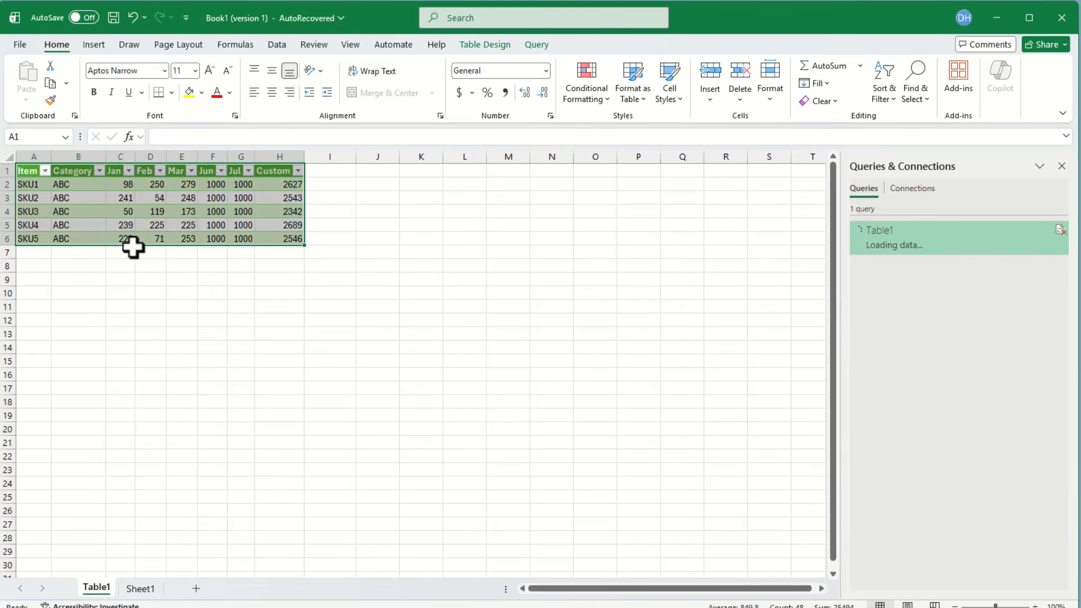
# Insert a Sub Cat column before Jan in the Sheet1 source table and fill every SKU row with XYZ
pyautogui.click(141, 585)
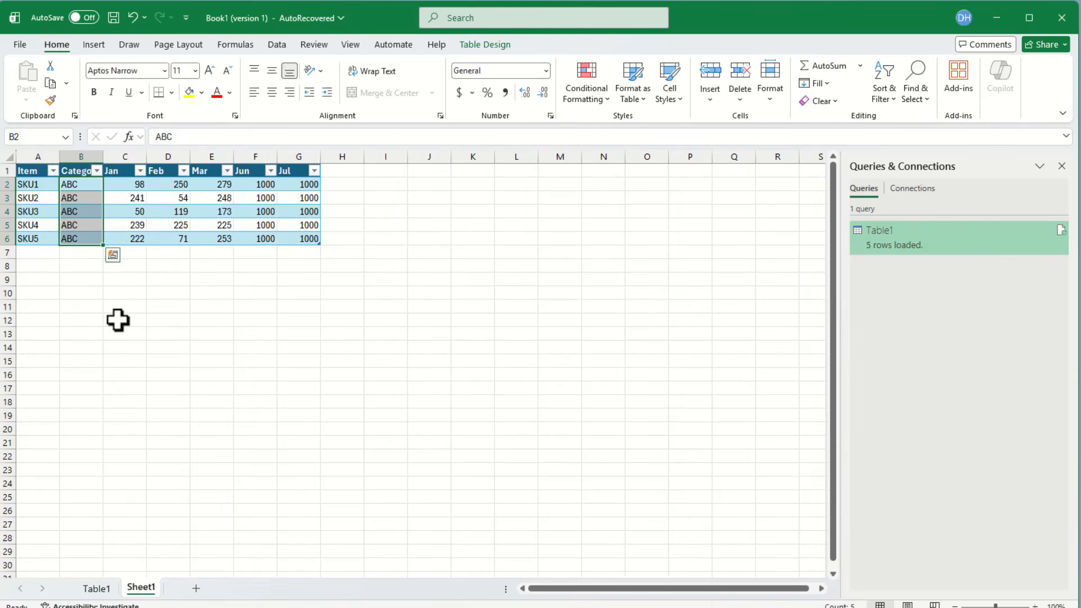
pyautogui.click(114, 149)
pyautogui.rightClick(114, 152)
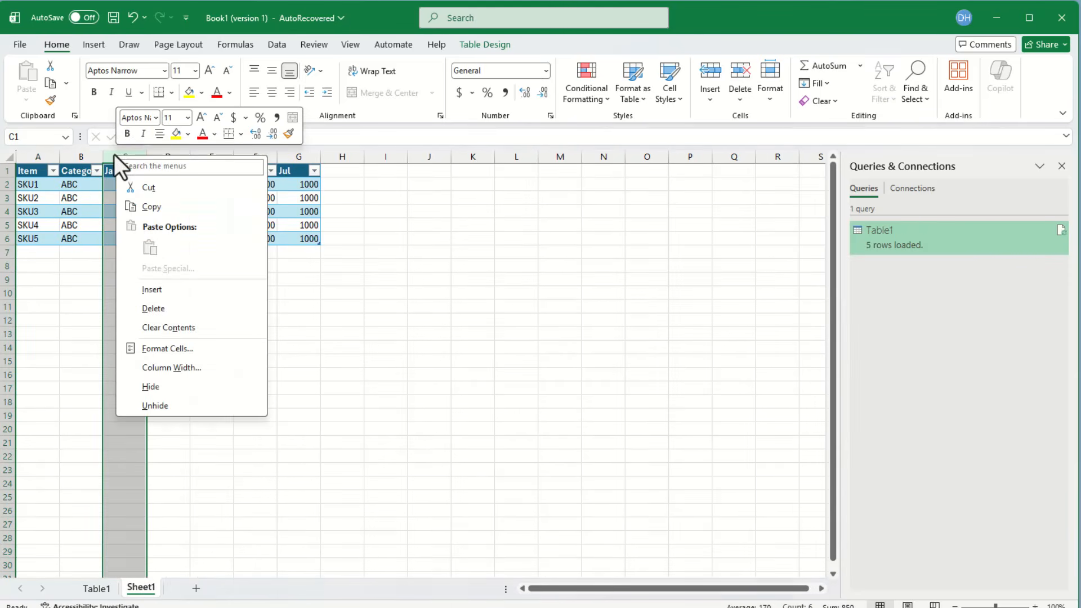
pyautogui.click(178, 288)
pyautogui.write('Su')
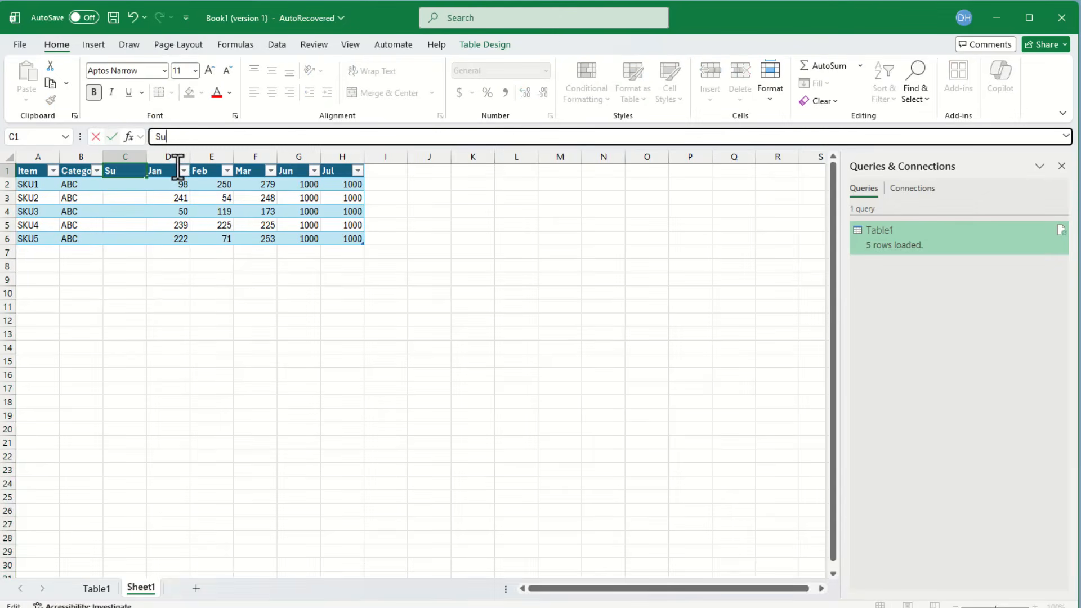
pyautogui.write('b Cat')
pyautogui.press('Return')
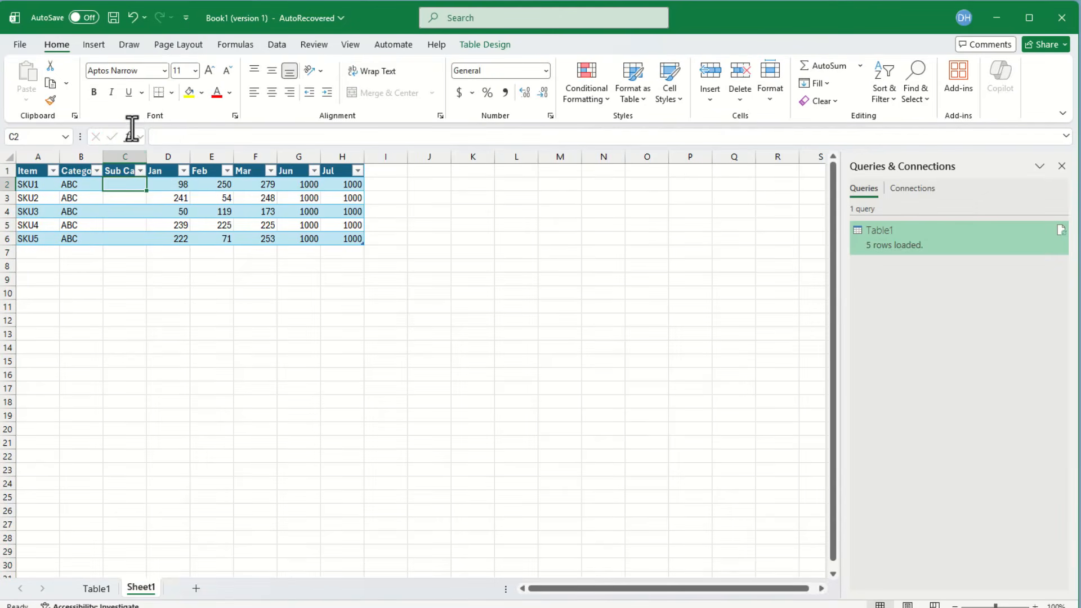
pyautogui.moveTo(116, 186); pyautogui.dragTo(122, 235)
pyautogui.write('XYZ')
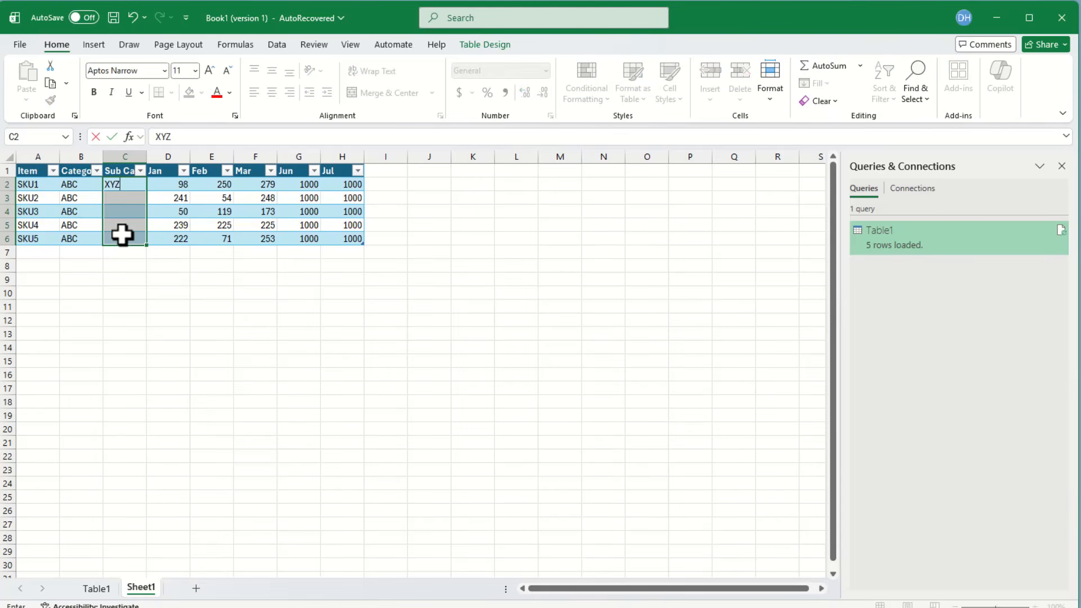
pyautogui.hotkey('ctrl', 'Return')
# Add an Aug column with 1000 in every SKU row to the Sheet1 source table and refresh the Table1 query
pyautogui.click(386, 171)
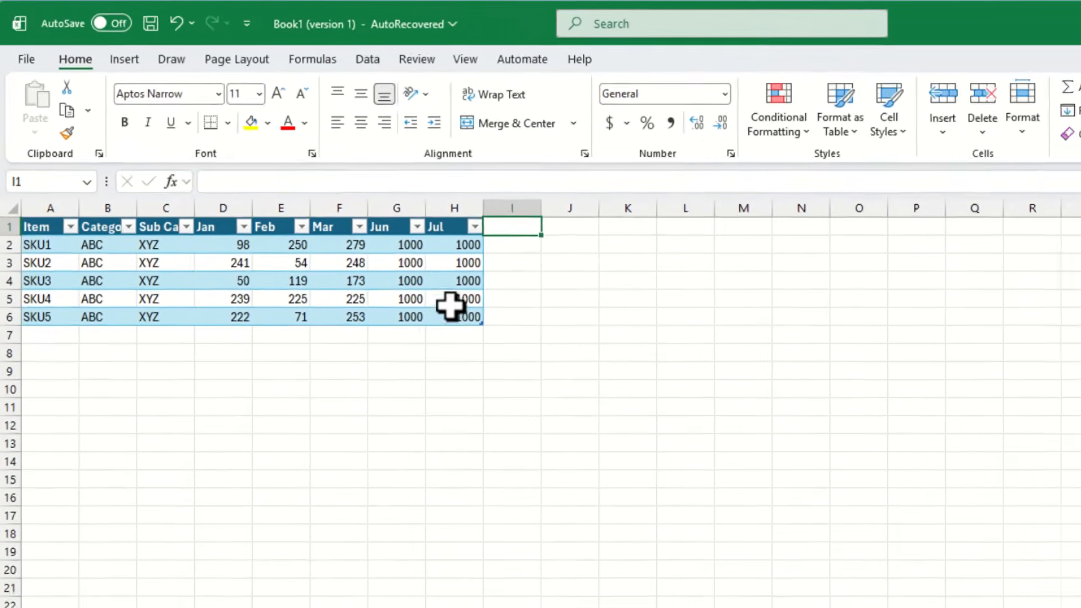
pyautogui.write('Aug')
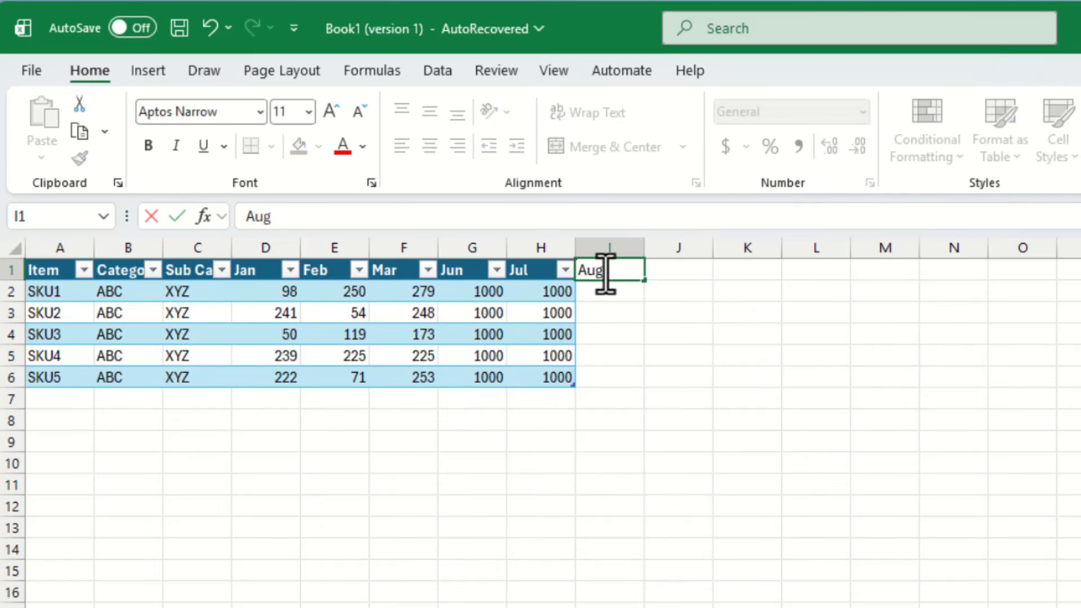
pyautogui.press('Return')
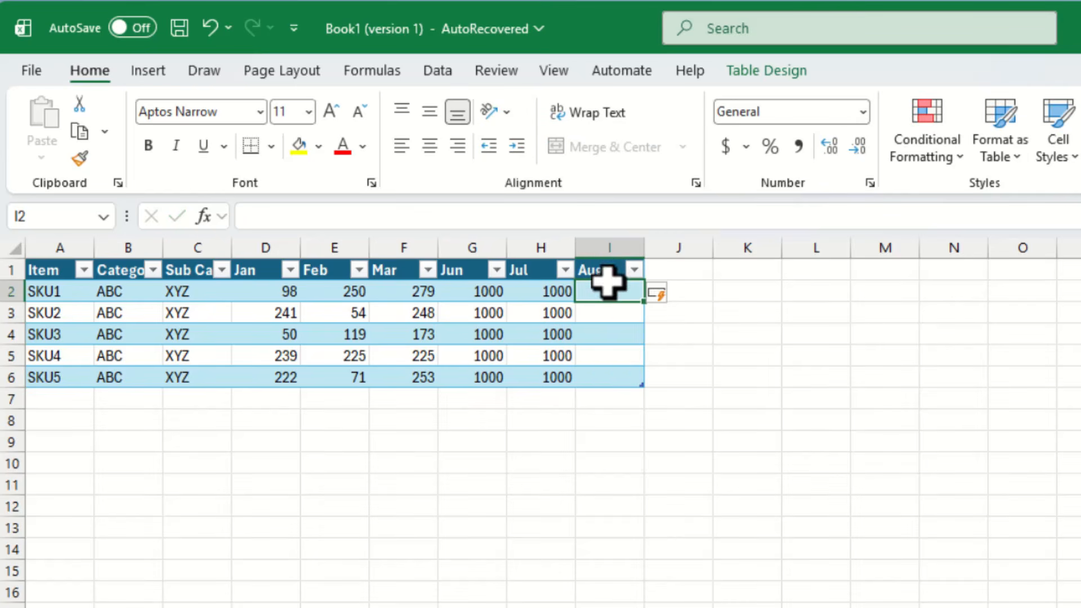
pyautogui.moveTo(606, 284); pyautogui.dragTo(613, 383)
pyautogui.write('1000')
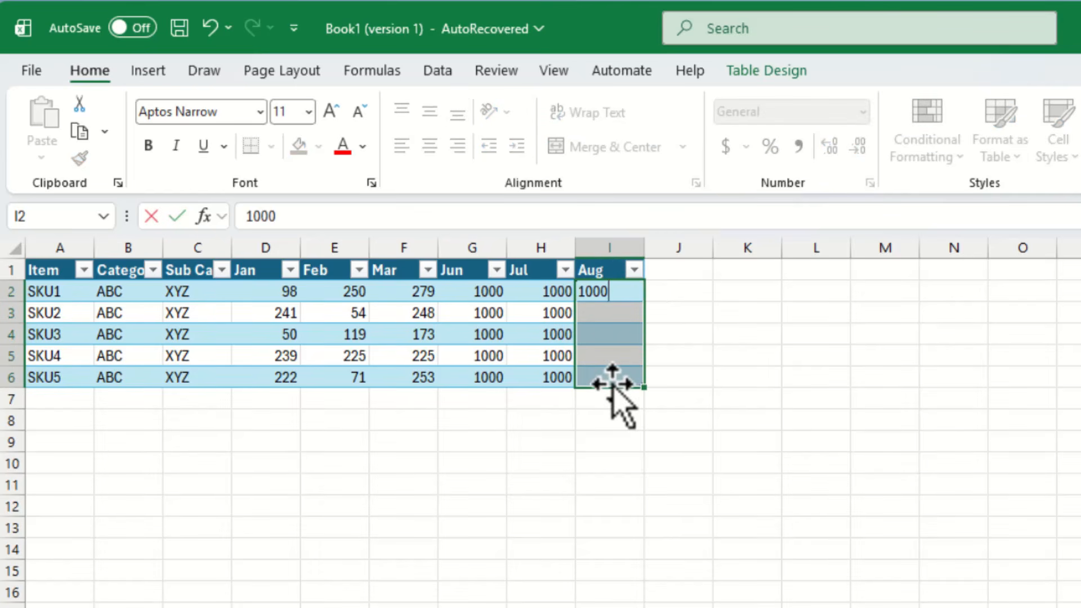
pyautogui.hotkey('ctrl', 'Return')
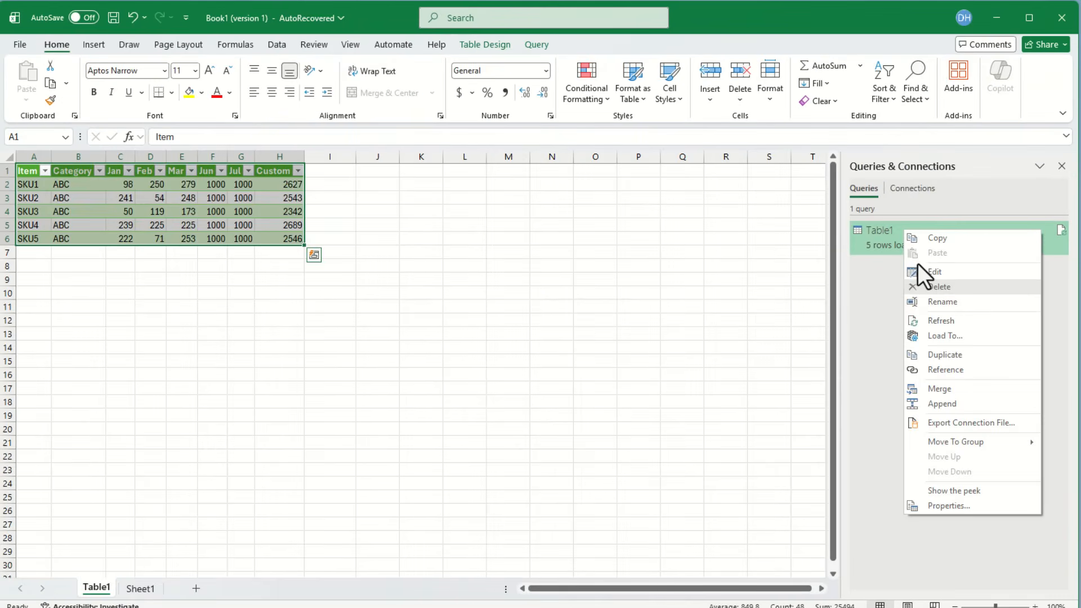
pyautogui.click(941, 320)
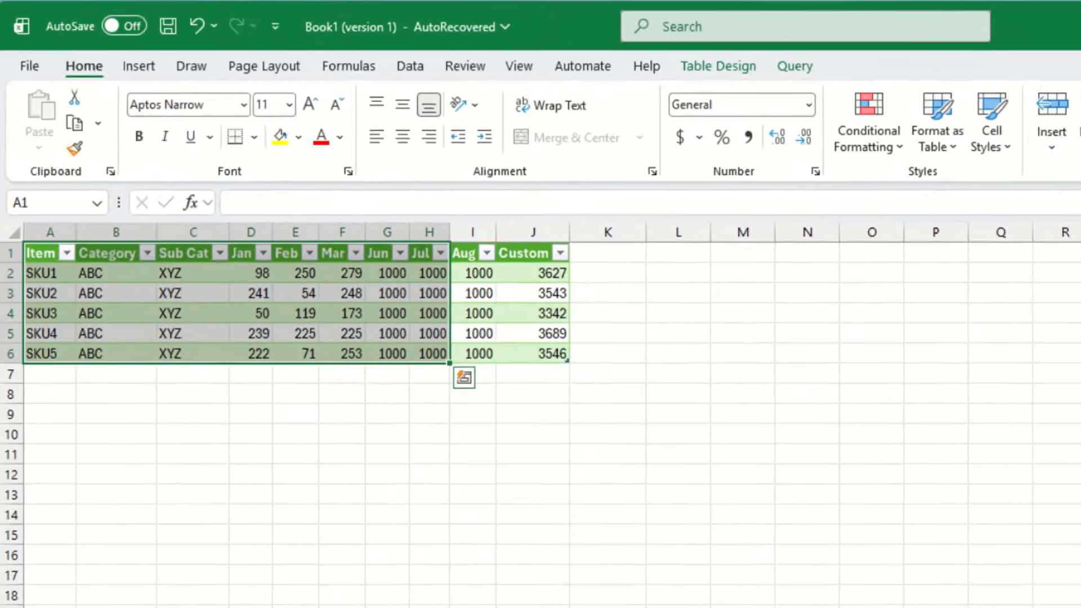